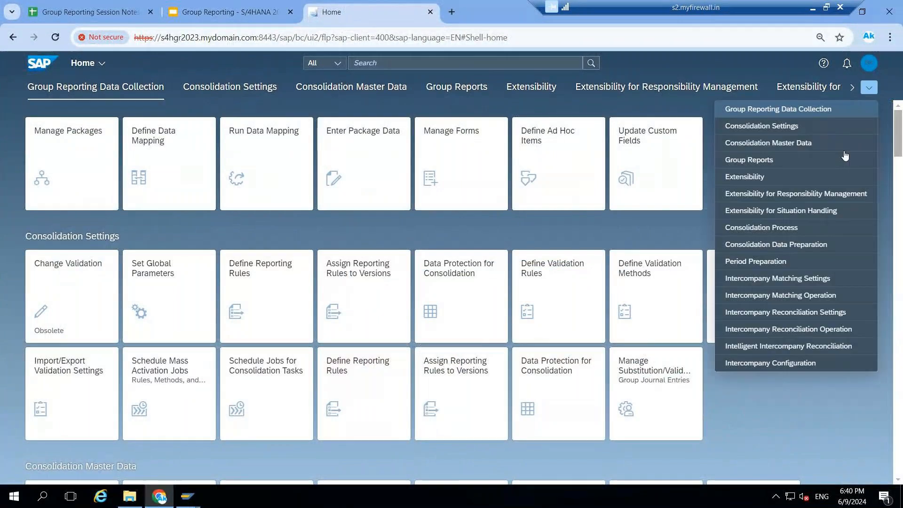
Open the global parameters from the Consolidation Data Preparation group and set the version to U00
{"action": "left_click", "coordinate": [801, 248]}
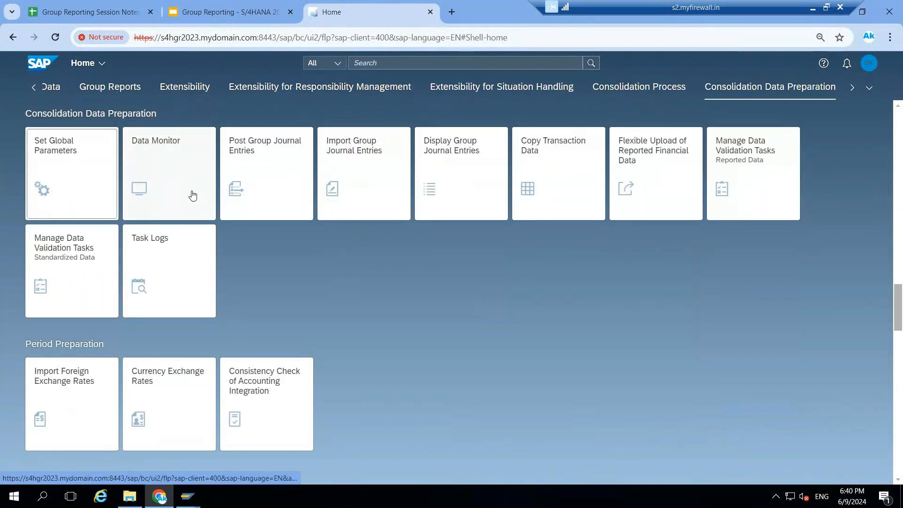
{"action": "left_click", "coordinate": [74, 172]}
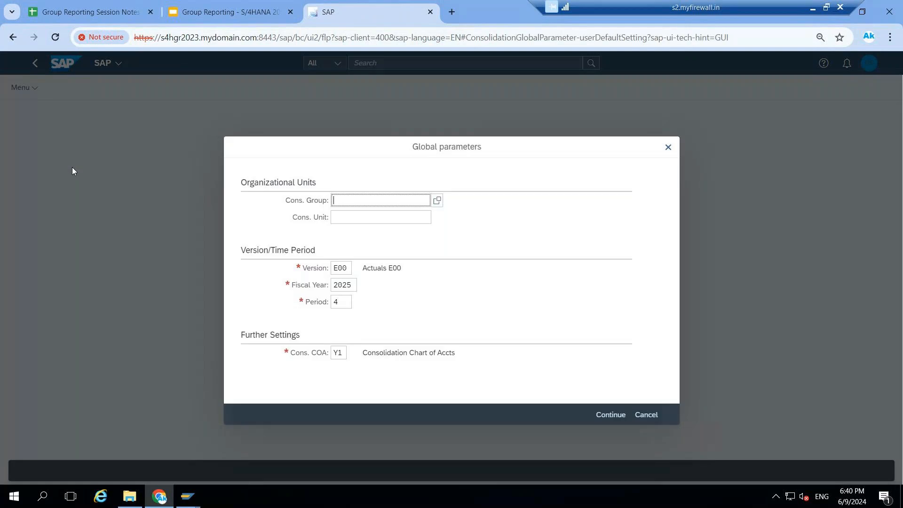
{"action": "left_click", "coordinate": [347, 271]}
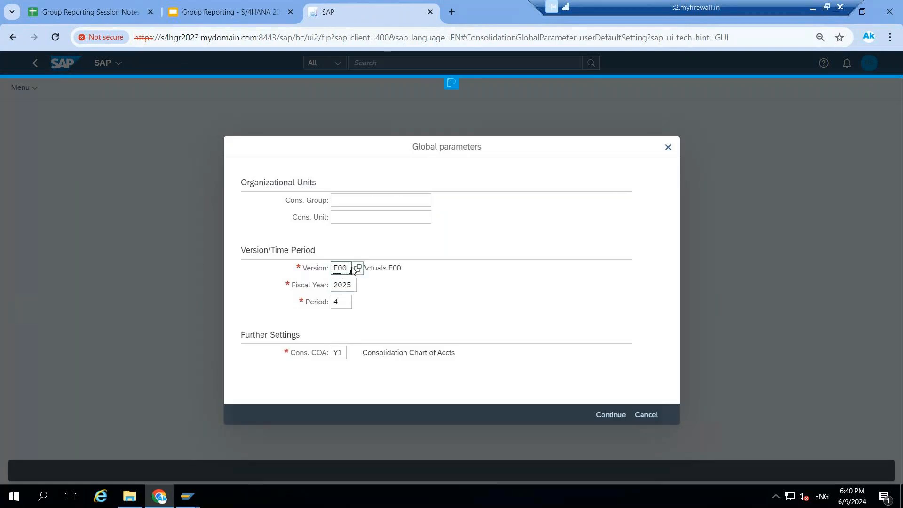
{"action": "key", "text": "BackSpace"}
{"action": "key", "text": "BackSpace"}
{"action": "key", "text": "BackSpace"}
{"action": "type", "text": "U00"}
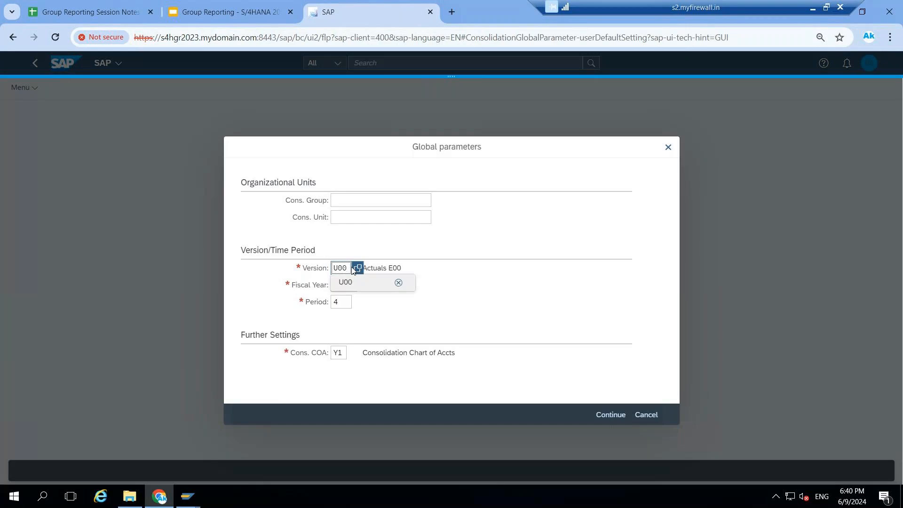
Set the fiscal year to 2023 and the period to 012, and confirm the global parameters
{"action": "left_click", "coordinate": [348, 287]}
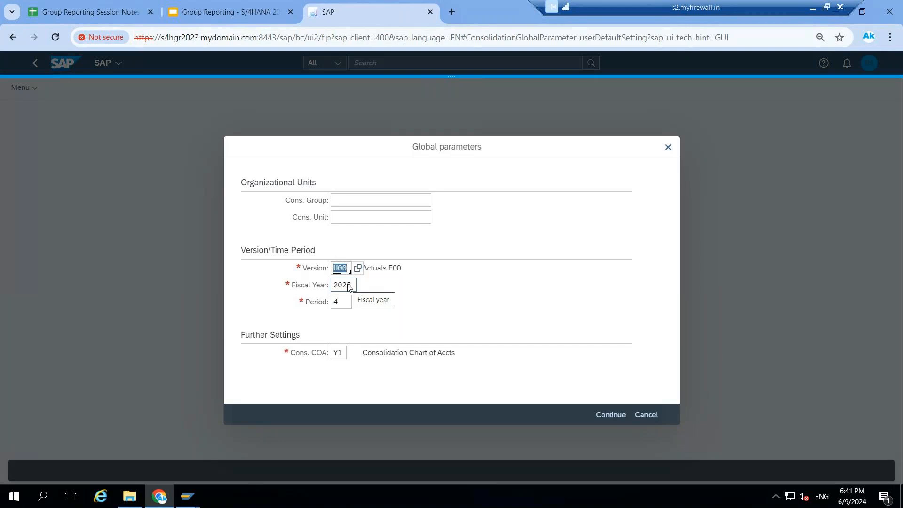
{"action": "left_click", "coordinate": [351, 290]}
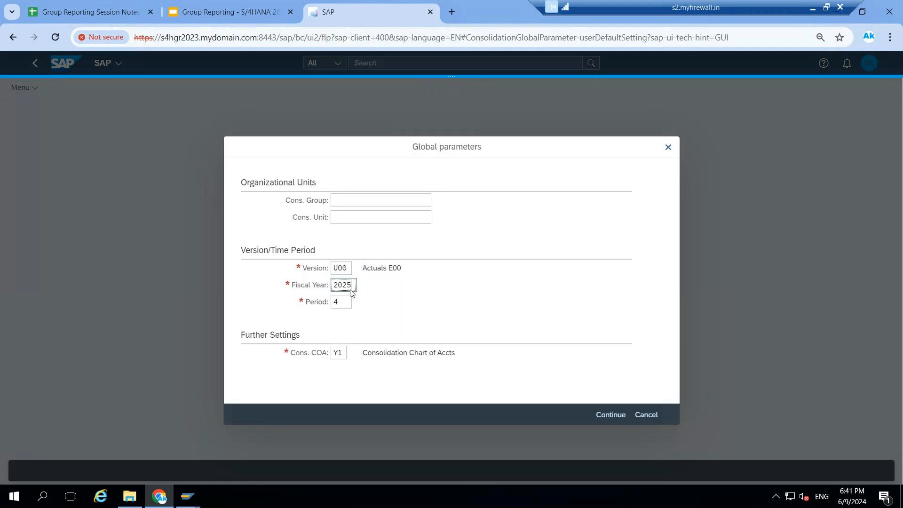
{"action": "key", "text": "BackSpace"}
{"action": "type", "text": "3"}
{"action": "left_click", "coordinate": [346, 303]}
{"action": "left_click", "coordinate": [345, 306]}
{"action": "type", "text": "4"}
{"action": "type", "text": "012"}
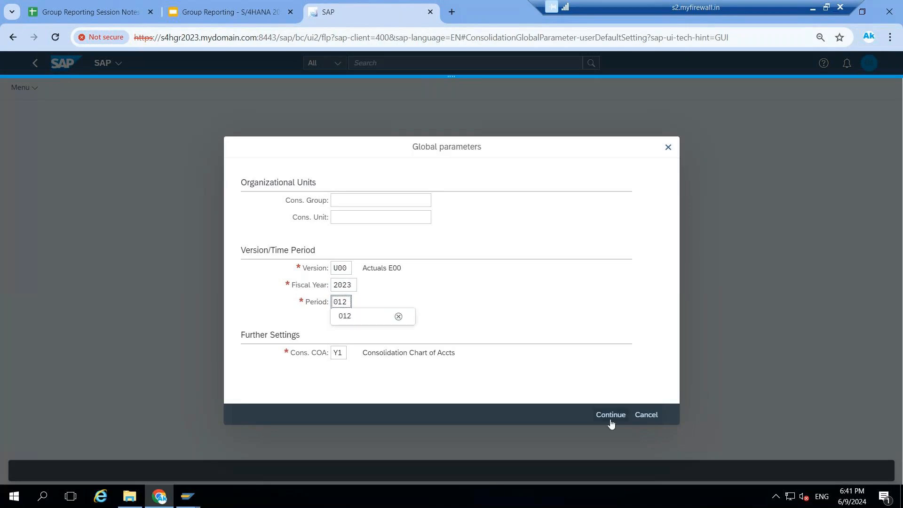
{"action": "left_click", "coordinate": [614, 415]}
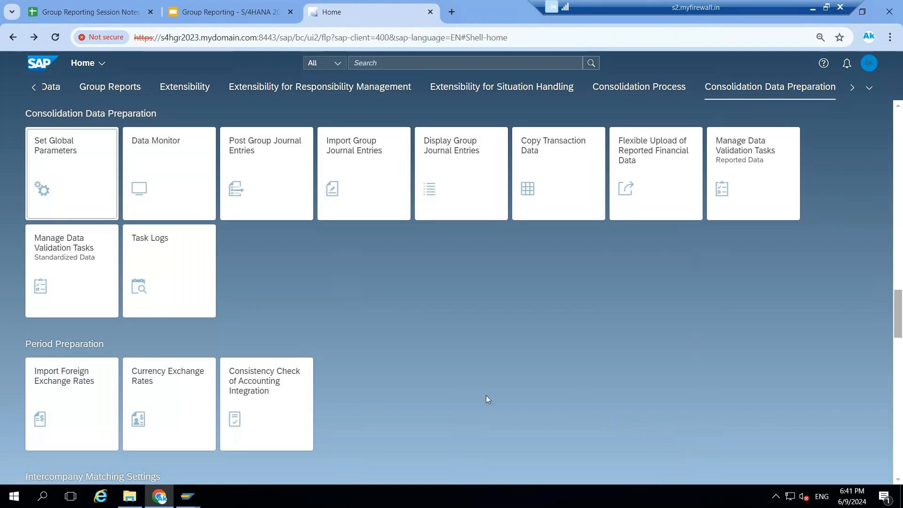
Open the Data Monitor and compare its consolidation group hierarchy with the CG00W World structure slide in the Google Slides presentation
{"action": "left_click", "coordinate": [180, 173]}
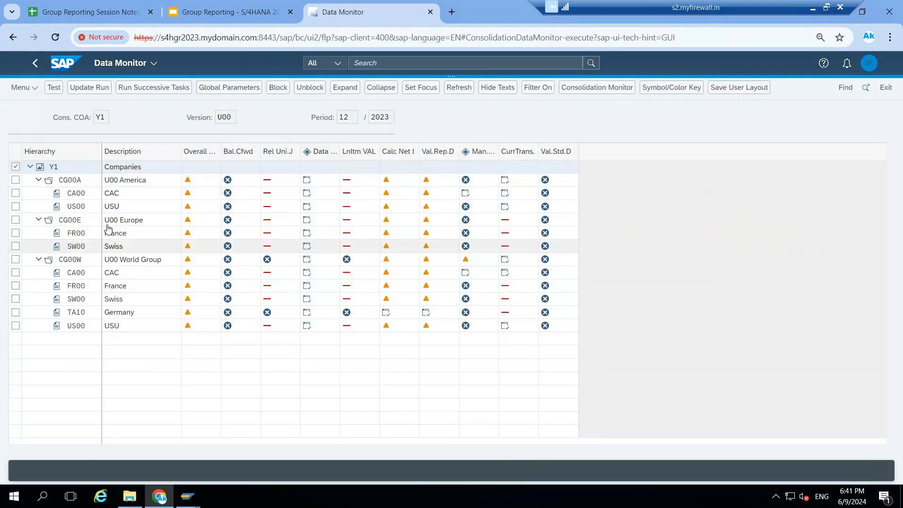
{"action": "left_click", "coordinate": [233, 12]}
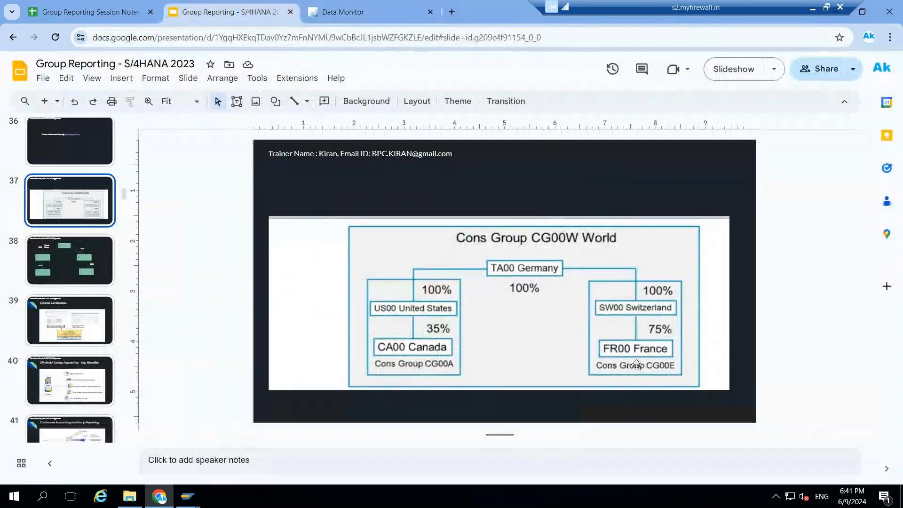
{"action": "left_click", "coordinate": [346, 18]}
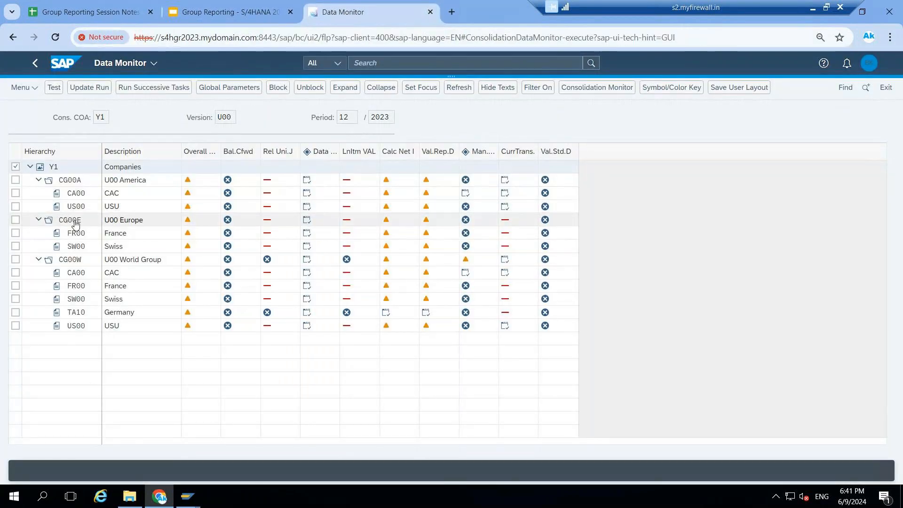
{"action": "left_click", "coordinate": [215, 16]}
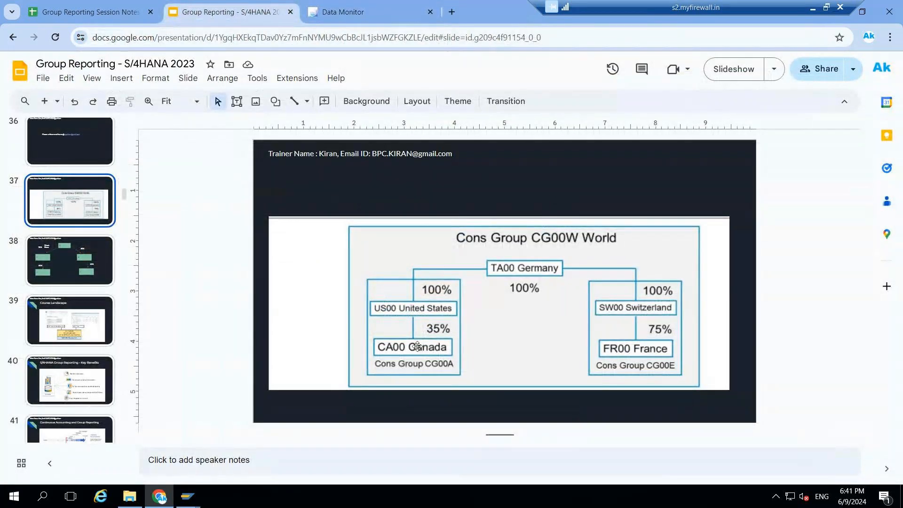
{"action": "left_click", "coordinate": [368, 15]}
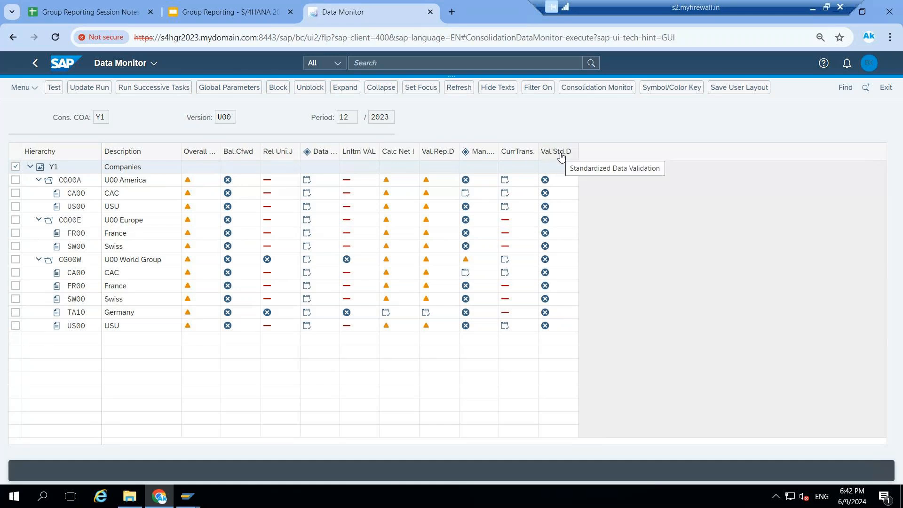
Restrict the Data Monitor to consolidation unit SW00 through the global parameters and widen the Description column to fit the task names
{"action": "left_click", "coordinate": [218, 87]}
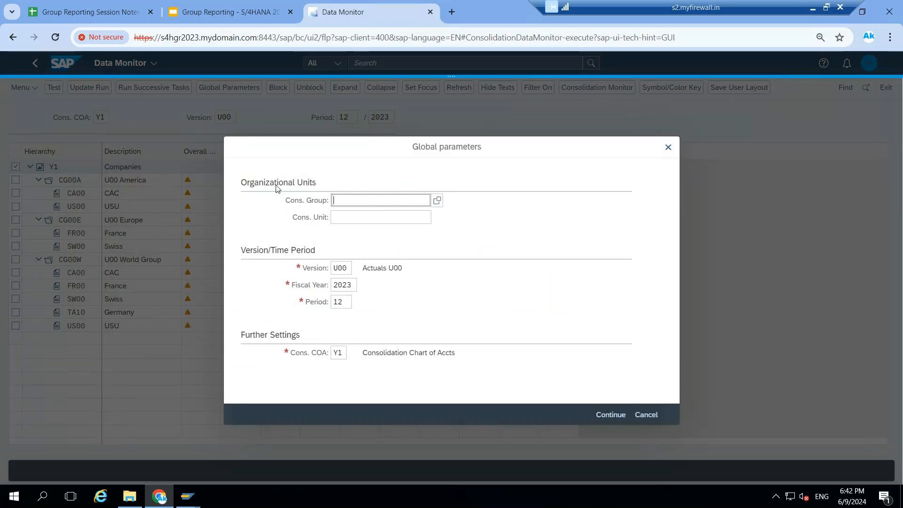
{"action": "left_click", "coordinate": [338, 217]}
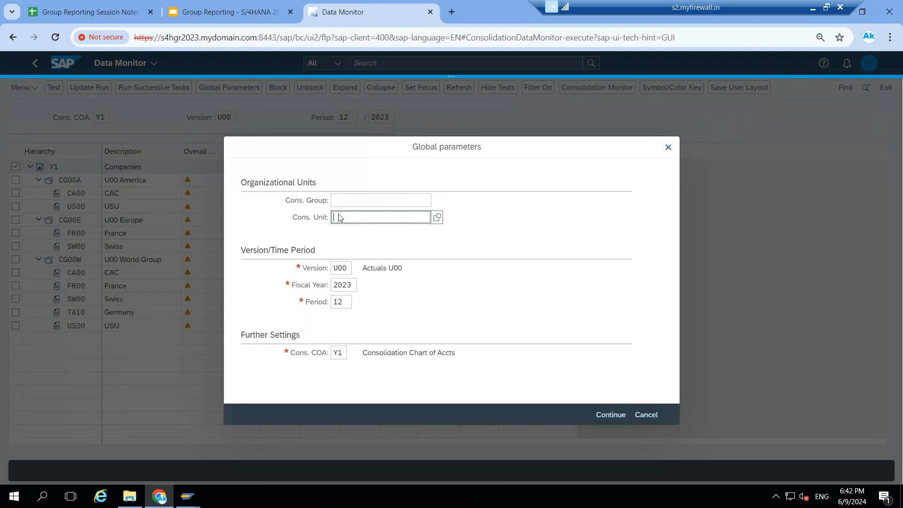
{"action": "type", "text": "SW00"}
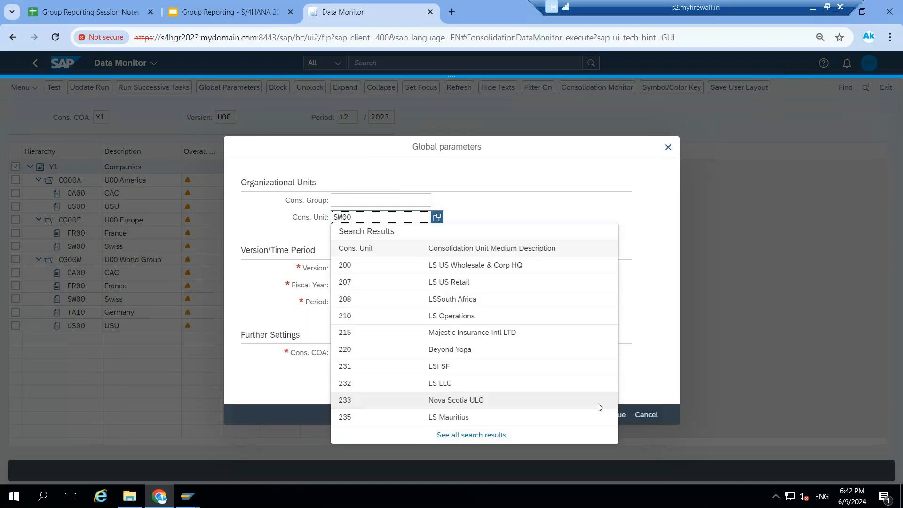
{"action": "left_click", "coordinate": [624, 416]}
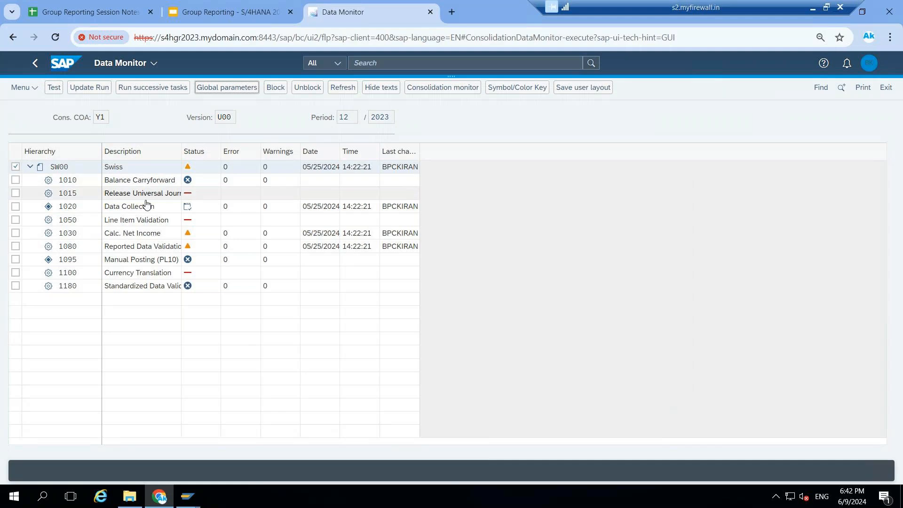
{"action": "left_click", "coordinate": [181, 148]}
{"action": "left_click_drag", "start_coordinate": [180, 147], "coordinate": [238, 177]}
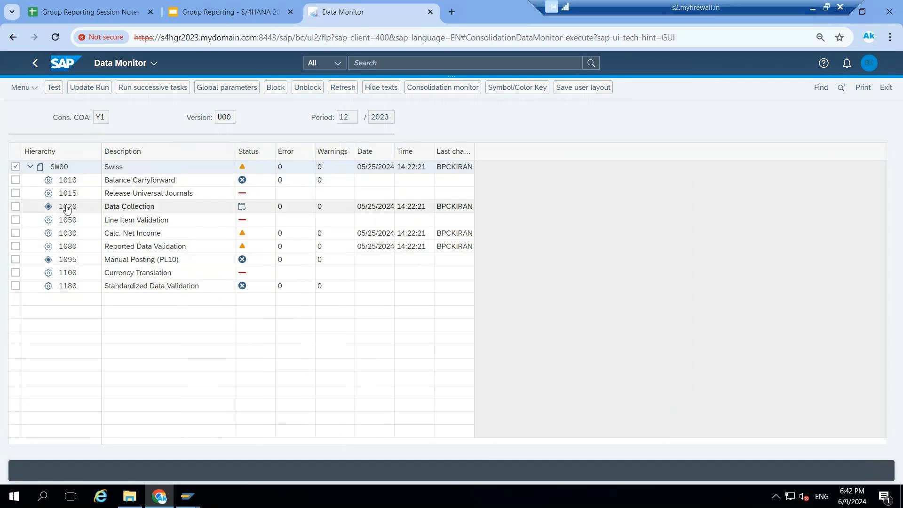
Start an update run of the Data Collection task, inspect the flexible upload form for reported financial data, and return to the Data Monitor
{"action": "right_click", "coordinate": [120, 210]}
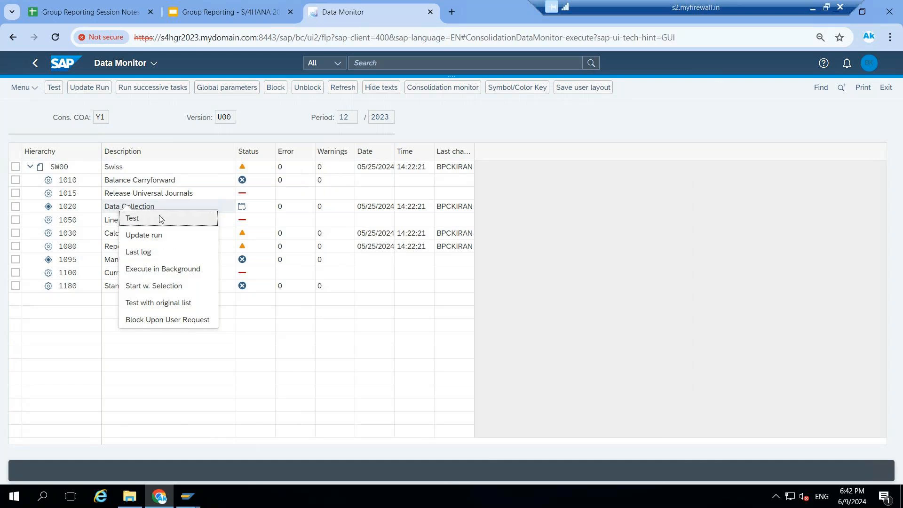
{"action": "left_click", "coordinate": [160, 236]}
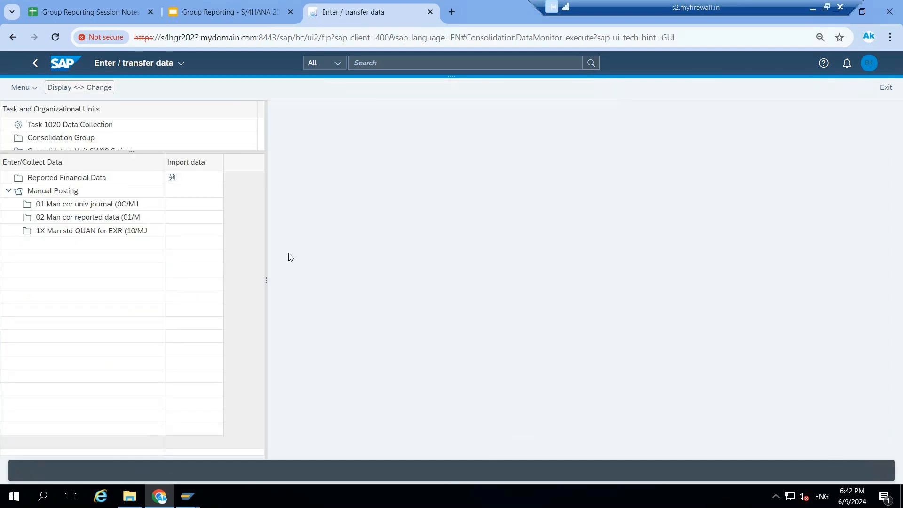
{"action": "left_click", "coordinate": [171, 178]}
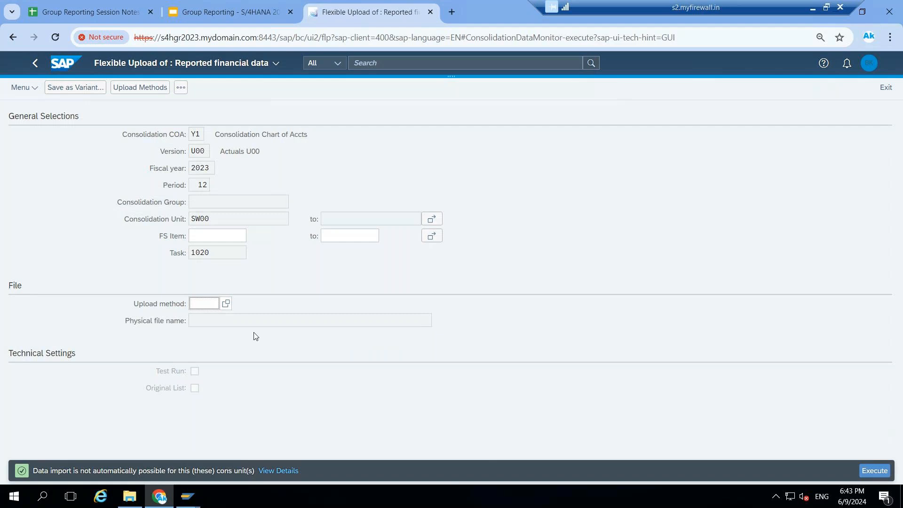
{"action": "left_click", "coordinate": [219, 320]}
{"action": "left_click", "coordinate": [33, 66]}
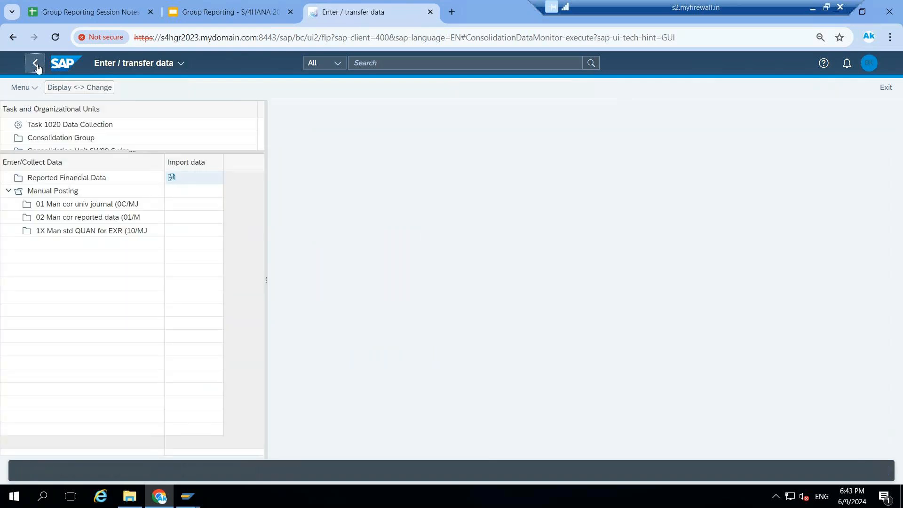
{"action": "left_click", "coordinate": [37, 67]}
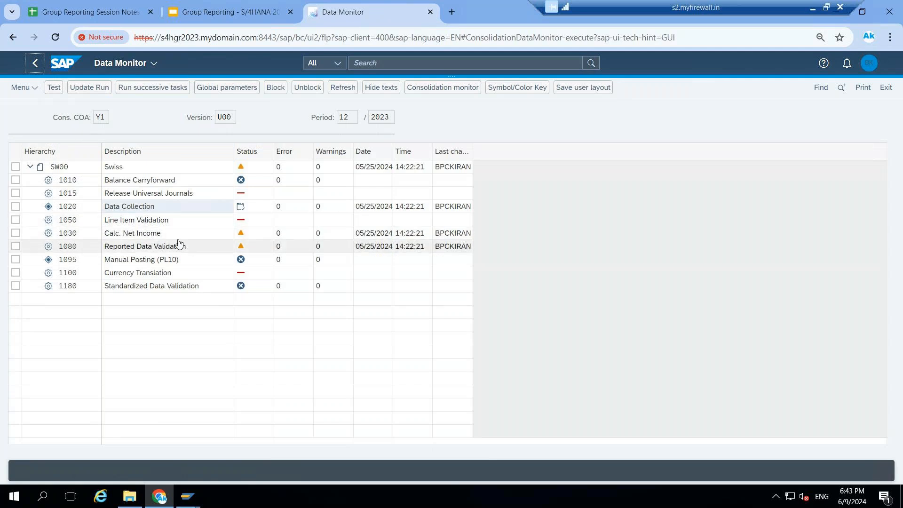
Test the Calc. Net Income task for consolidation group CG00E, examine the retained earnings in its log, and return to the Data Monitor
{"action": "left_click", "coordinate": [242, 233]}
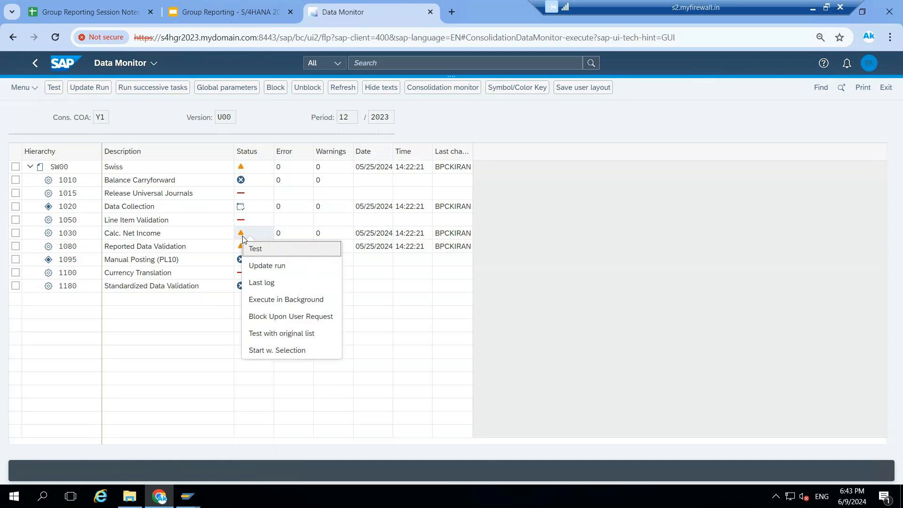
{"action": "left_click", "coordinate": [267, 255]}
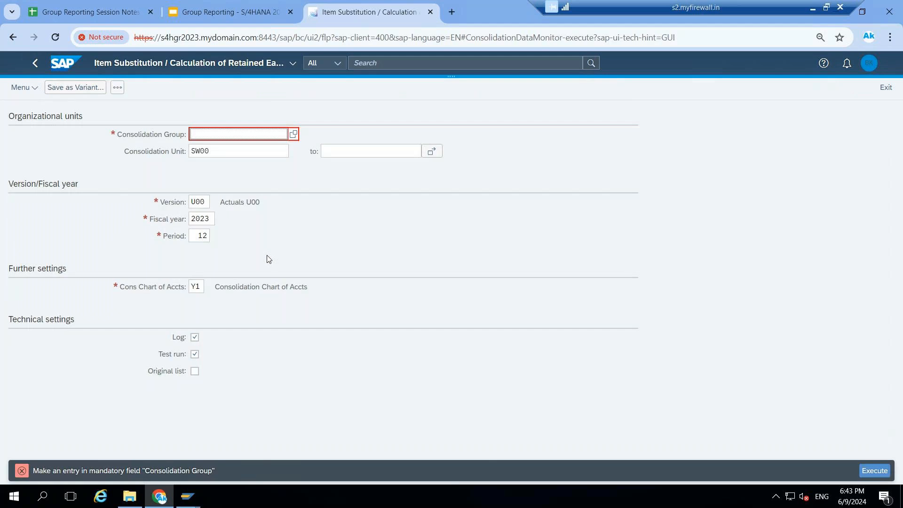
{"action": "type", "text": "CG00E"}
{"action": "left_click", "coordinate": [876, 470]}
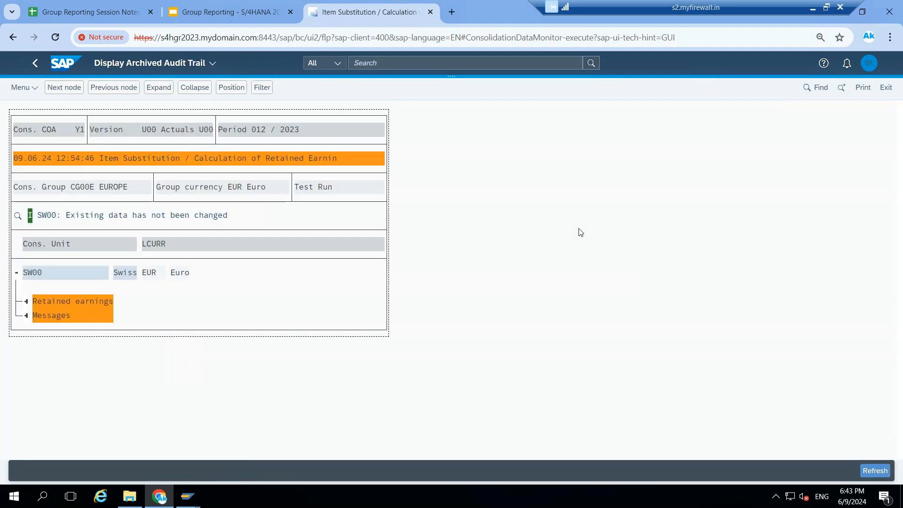
{"action": "left_click", "coordinate": [26, 303]}
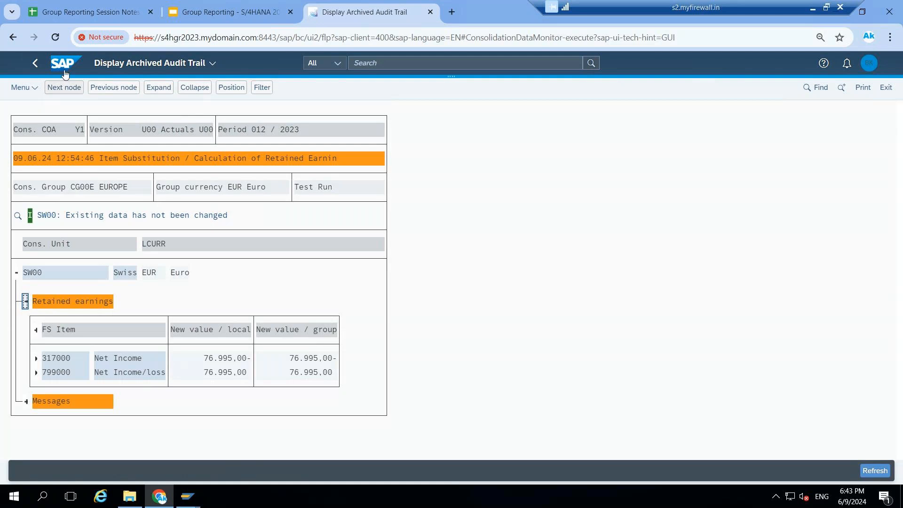
{"action": "left_click", "coordinate": [37, 64]}
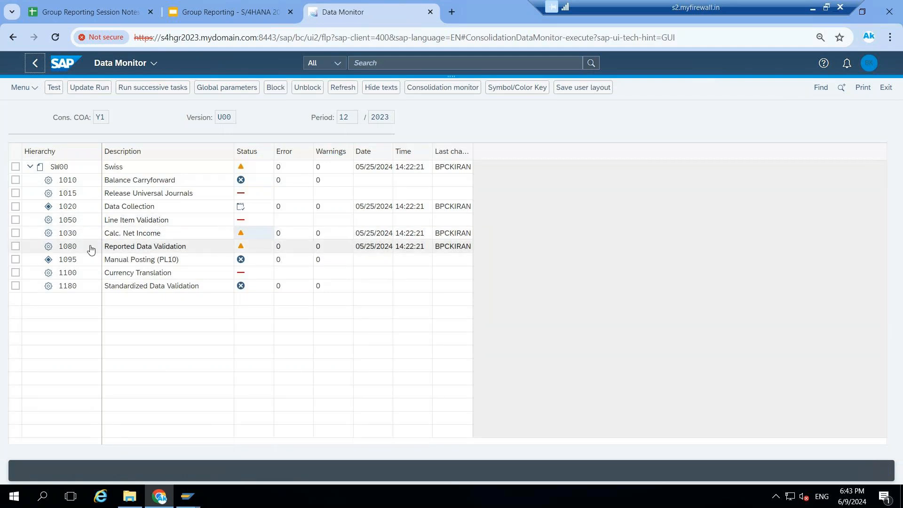
Run a test of the Reported Data Validation task and open the detailed validation result for SW00
{"action": "left_click", "coordinate": [244, 249]}
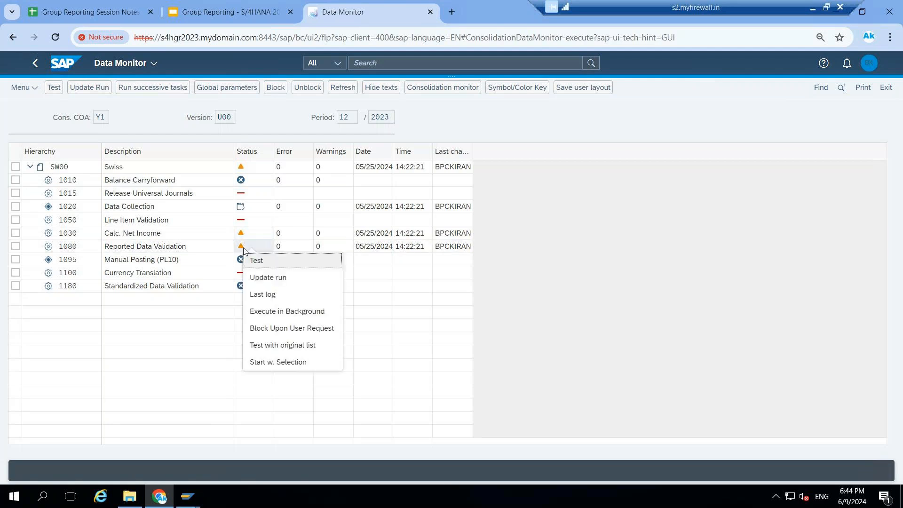
{"action": "left_click", "coordinate": [263, 269]}
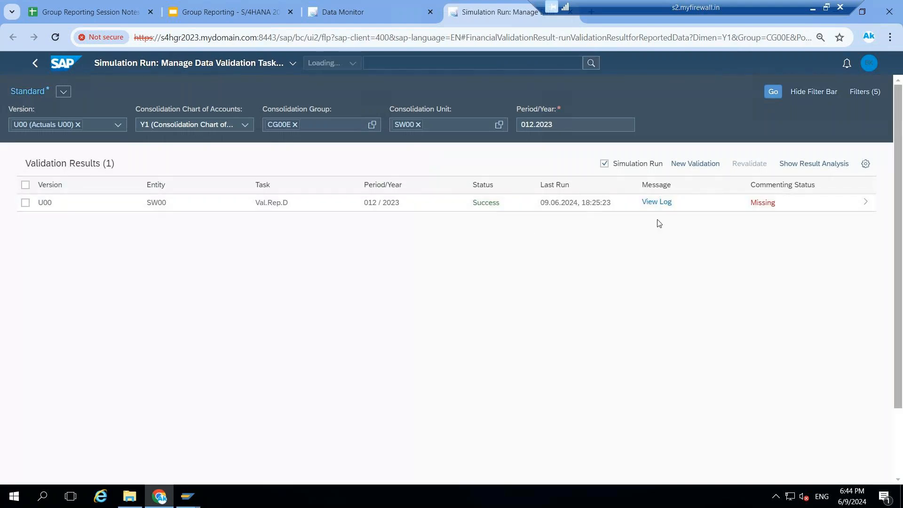
{"action": "left_click", "coordinate": [765, 208]}
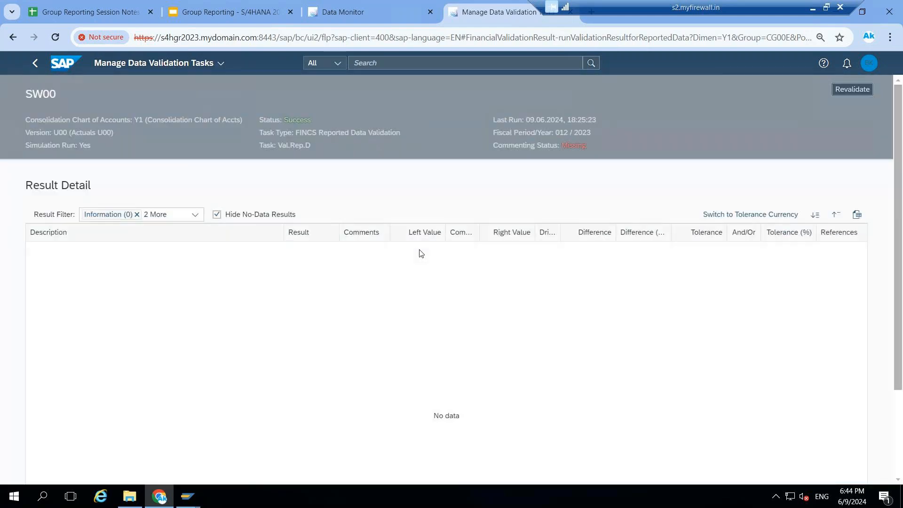
Add Success to the result filter to examine the passed validation rules, and close the validation results page
{"action": "left_click", "coordinate": [195, 215]}
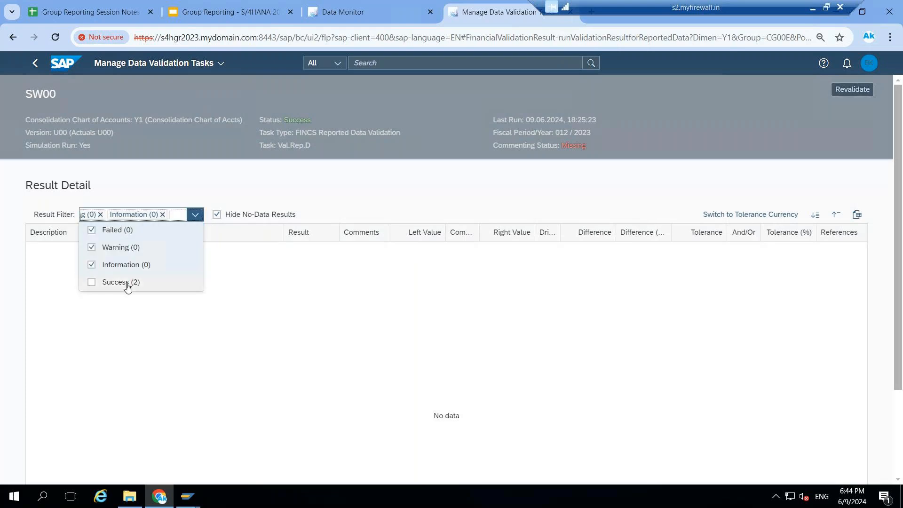
{"action": "left_click", "coordinate": [122, 282]}
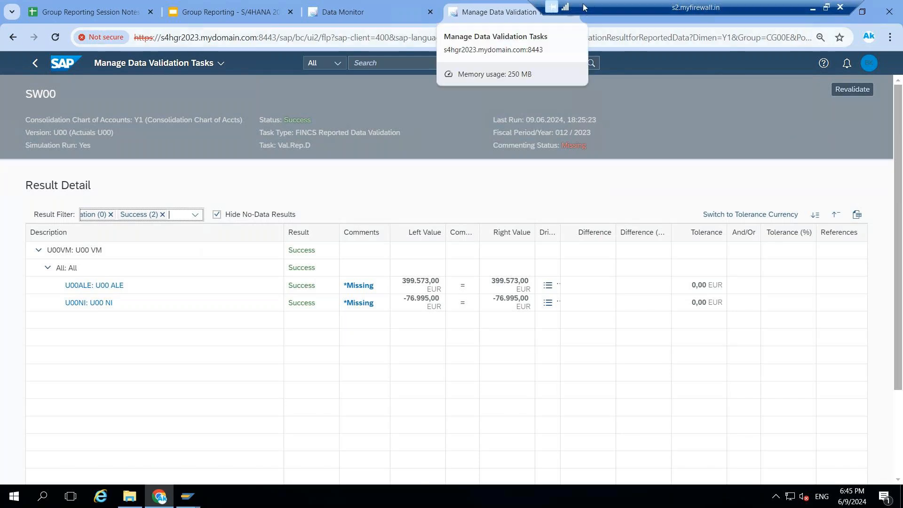
{"action": "left_click_drag", "start_coordinate": [593, 7], "coordinate": [251, 4]}
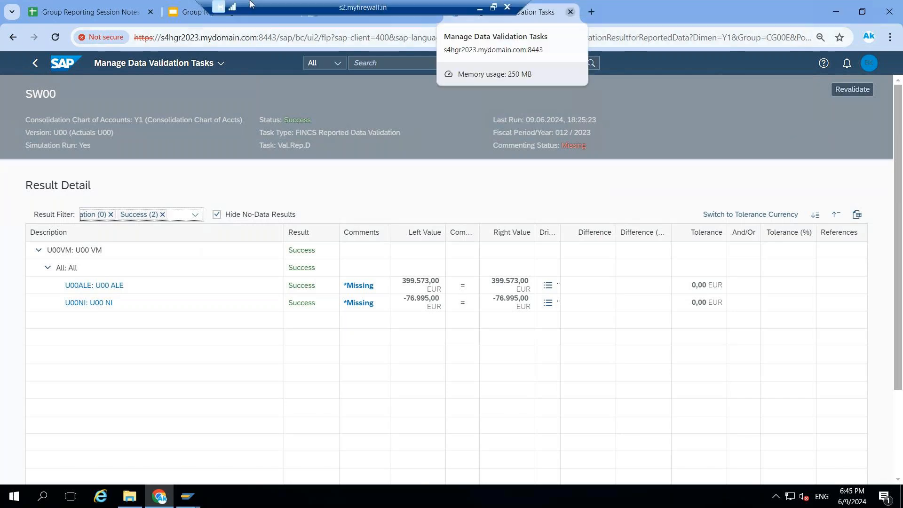
{"action": "left_click", "coordinate": [571, 12]}
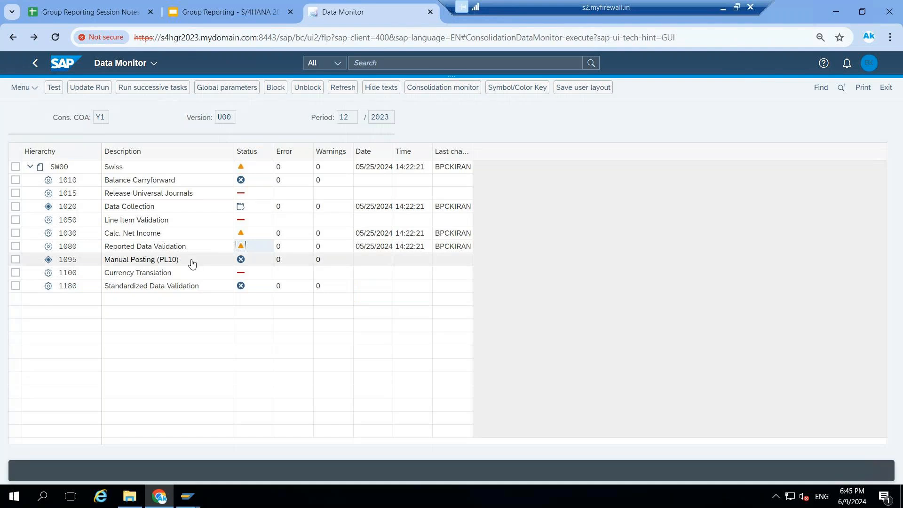
Start an update run of the Manual Posting (PL10) task, inspect the new journal entry form, and return to the Data Monitor
{"action": "left_click", "coordinate": [240, 261]}
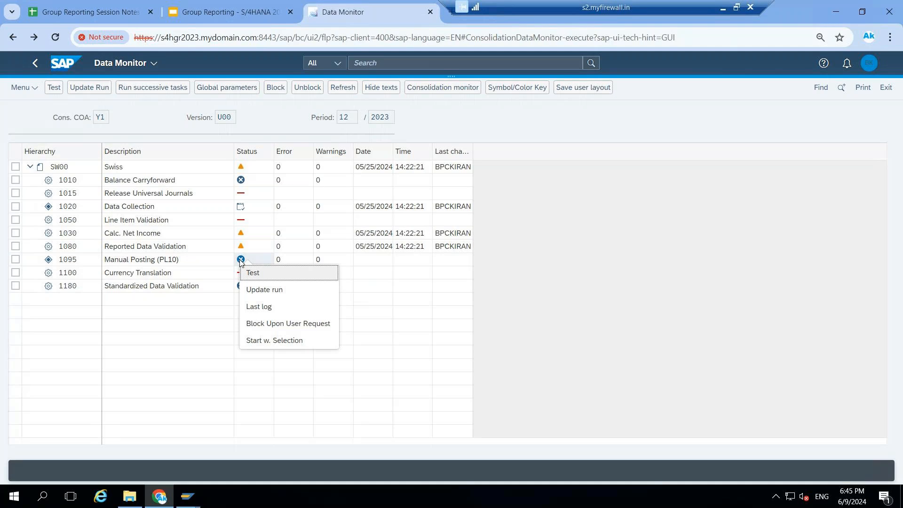
{"action": "left_click", "coordinate": [259, 291]}
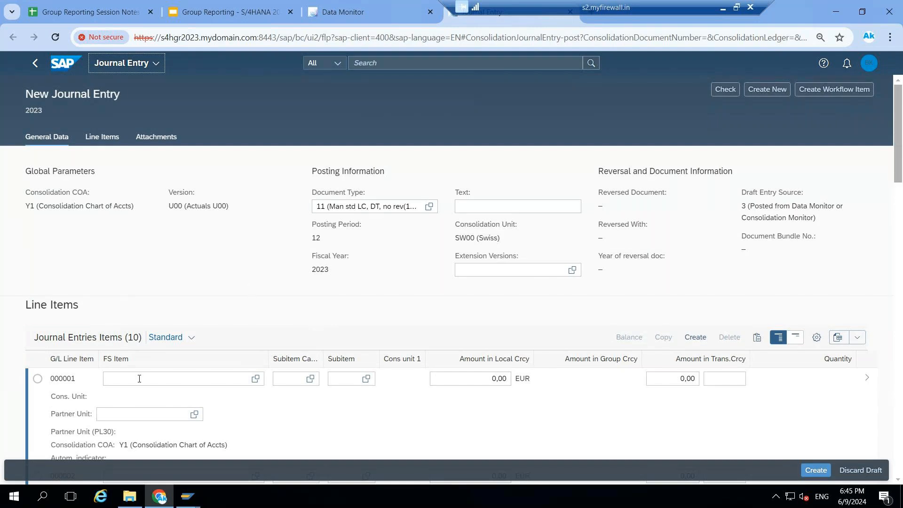
{"action": "scroll", "coordinate": [139, 379], "scroll_direction": "down", "scroll_amount": 5}
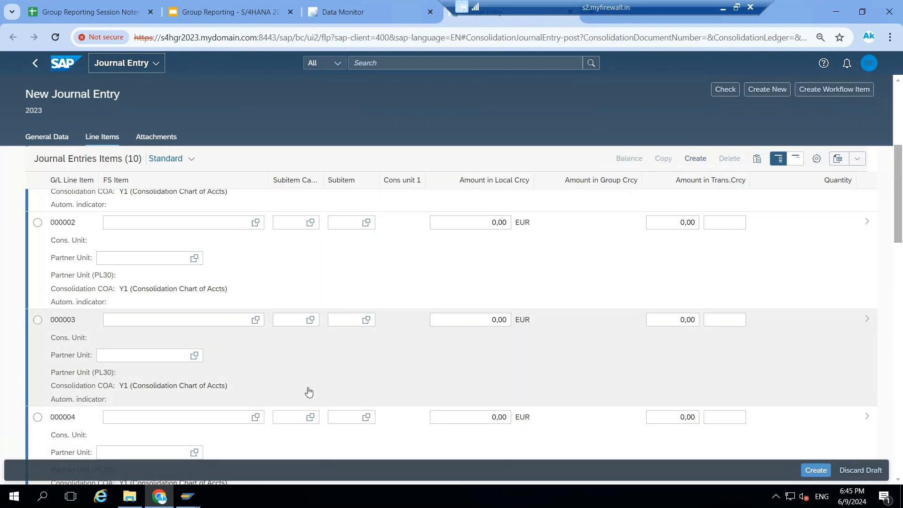
{"action": "left_click", "coordinate": [333, 16]}
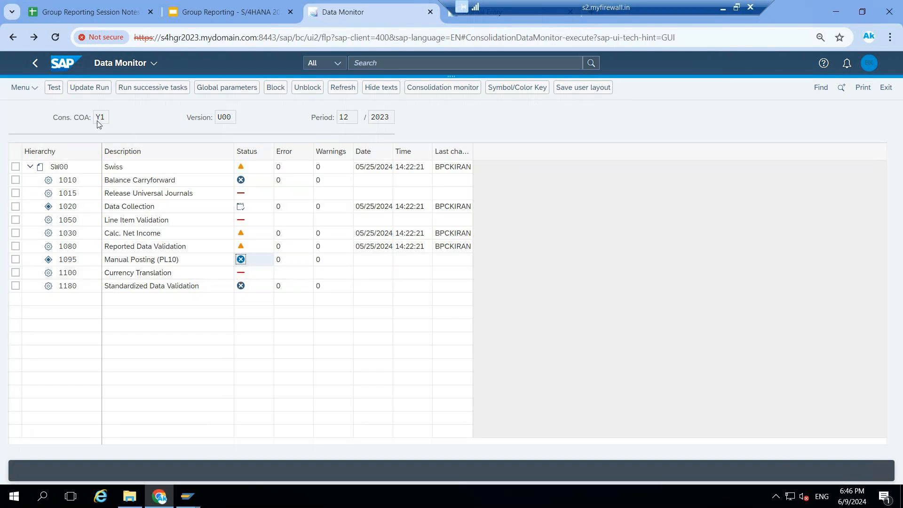
Try to switch the consolidation unit in the global parameters from SW00 to US00
{"action": "left_click", "coordinate": [214, 90]}
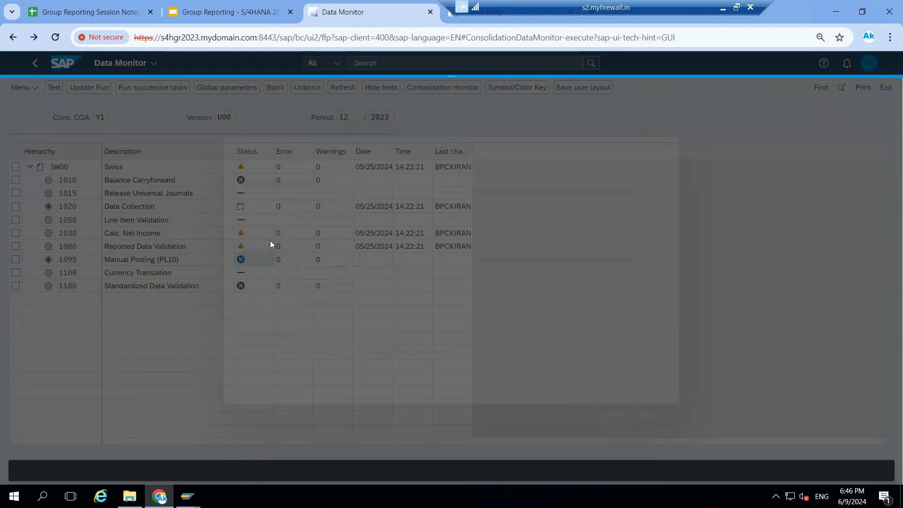
{"action": "left_click", "coordinate": [359, 219]}
{"action": "key", "text": "BackSpace"}
{"action": "key", "text": "BackSpace"}
{"action": "key", "text": "BackSpace"}
{"action": "key", "text": "BackSpace"}
{"action": "type", "text": "US00"}
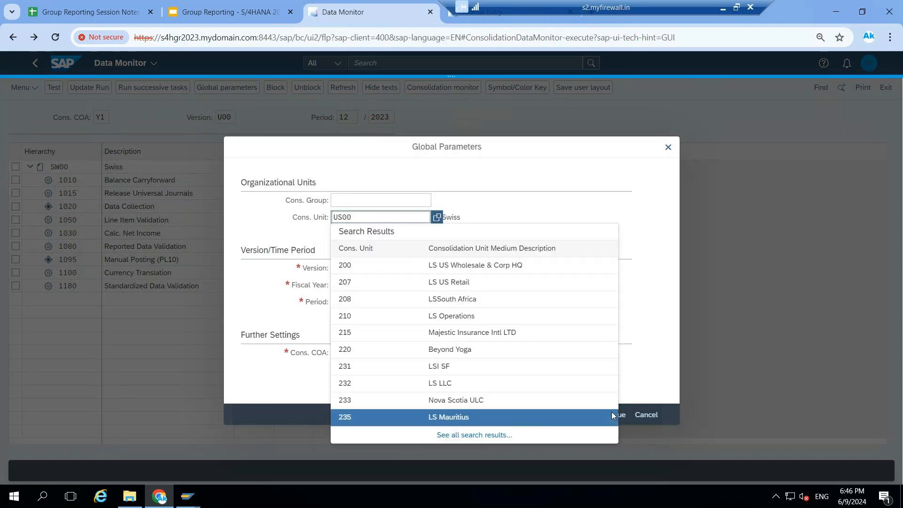
{"action": "left_click", "coordinate": [612, 414]}
{"action": "left_click", "coordinate": [612, 415]}
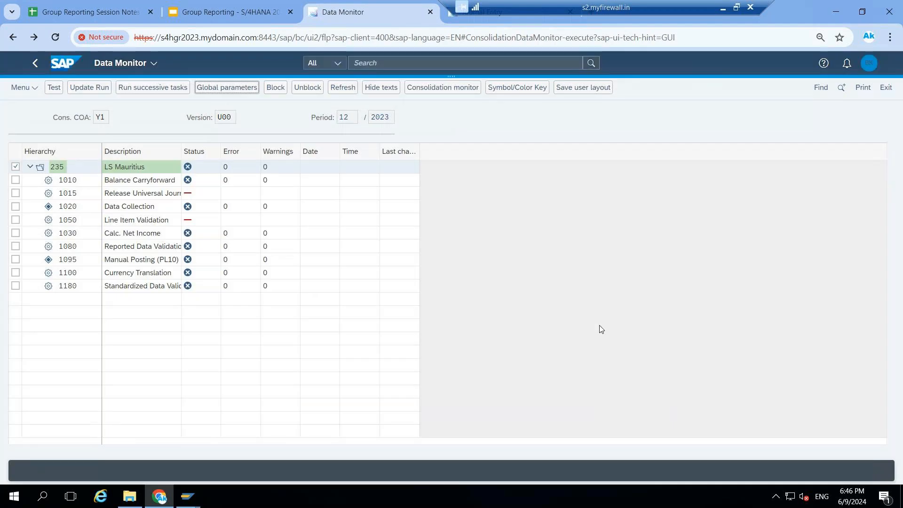
Set the consolidation unit to US00 in the global parameters and apply them to the Data Monitor
{"action": "left_click", "coordinate": [219, 89]}
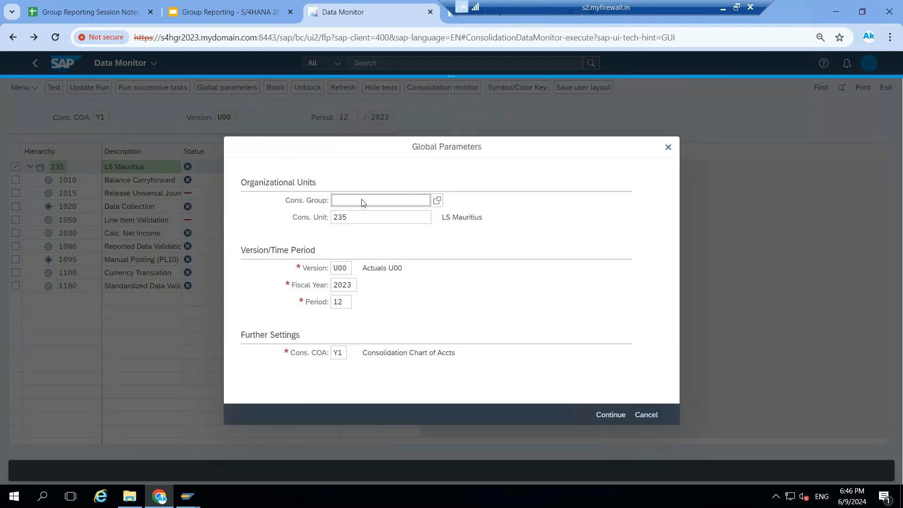
{"action": "double_click", "coordinate": [361, 218]}
{"action": "key", "text": "BackSpace"}
{"action": "type", "text": "US00"}
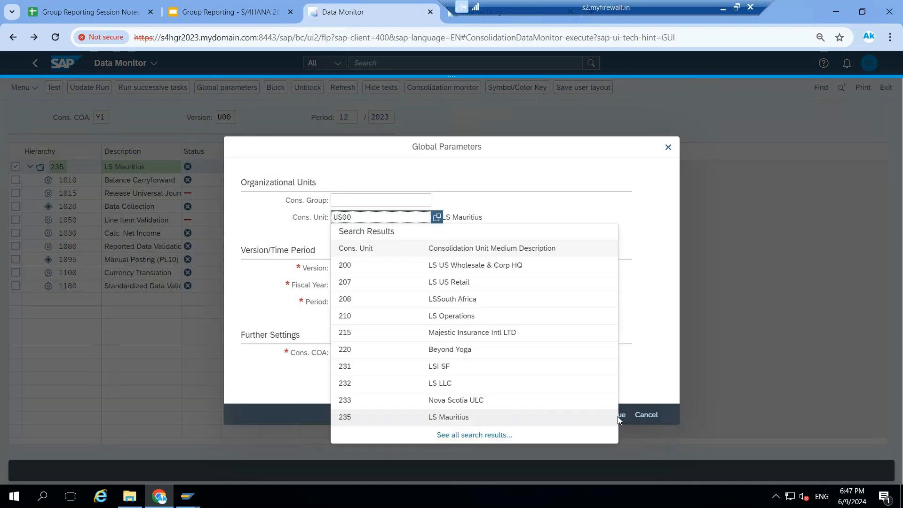
{"action": "left_click", "coordinate": [653, 359]}
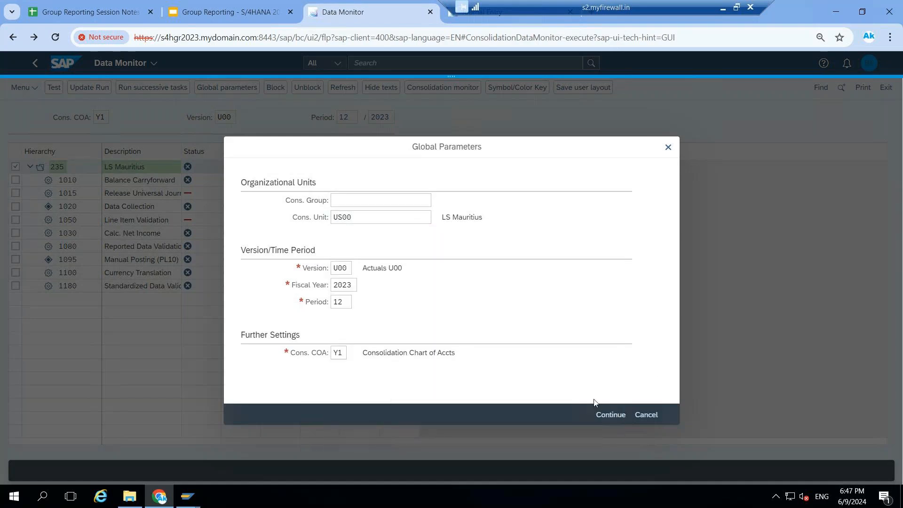
{"action": "left_click", "coordinate": [600, 416]}
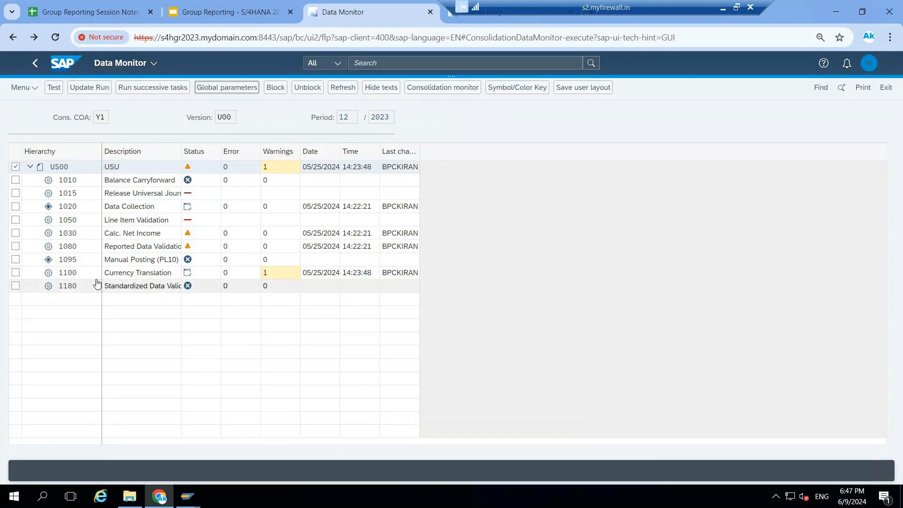
Execute a test run of the Currency Translation task for unit US00 with consolidation group CG00A
{"action": "left_click", "coordinate": [188, 274]}
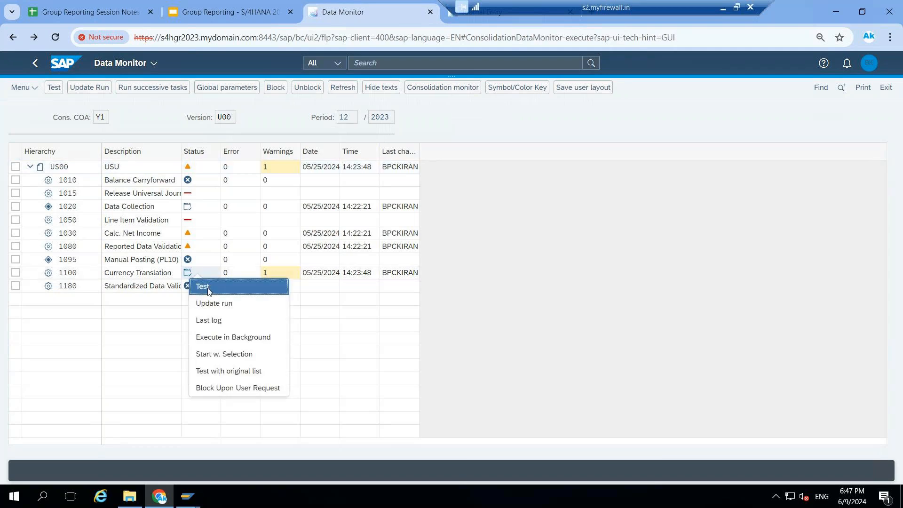
{"action": "left_click", "coordinate": [209, 289]}
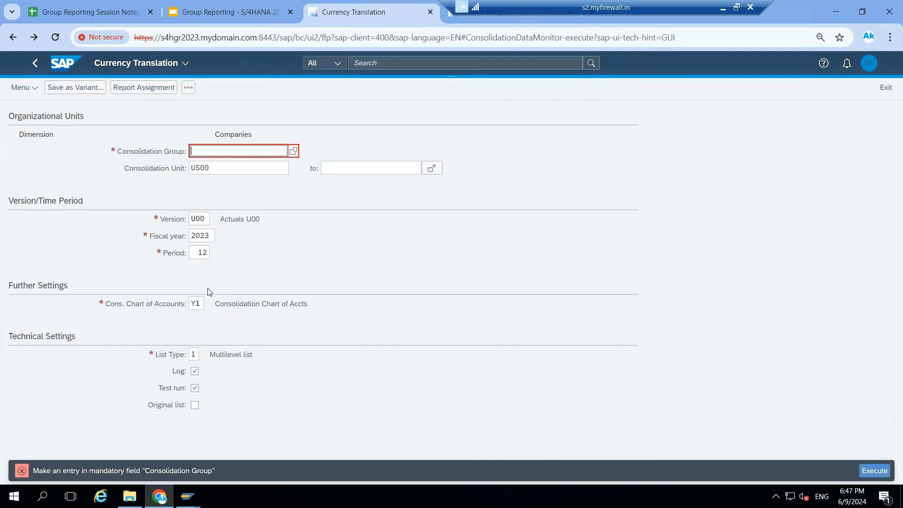
{"action": "type", "text": "CG00A"}
{"action": "left_click", "coordinate": [873, 470]}
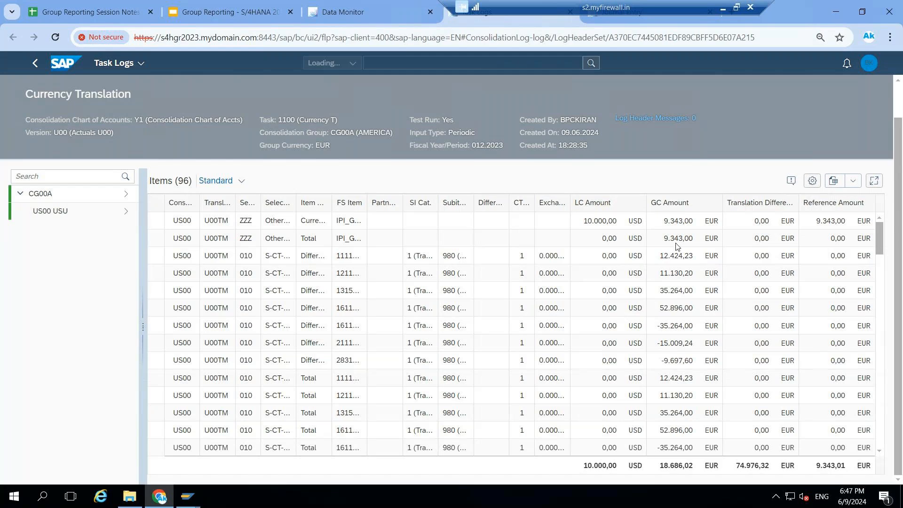
Examine the local and group currency amounts in the Currency Translation log, and return to the Data Monitor
{"action": "scroll", "coordinate": [611, 353], "scroll_direction": "down", "scroll_amount": 3}
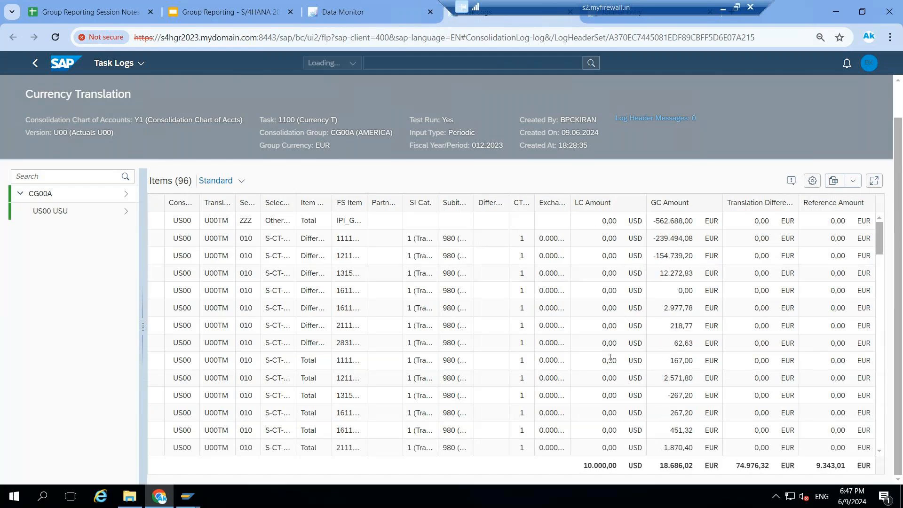
{"action": "scroll", "coordinate": [610, 358], "scroll_direction": "down", "scroll_amount": 5}
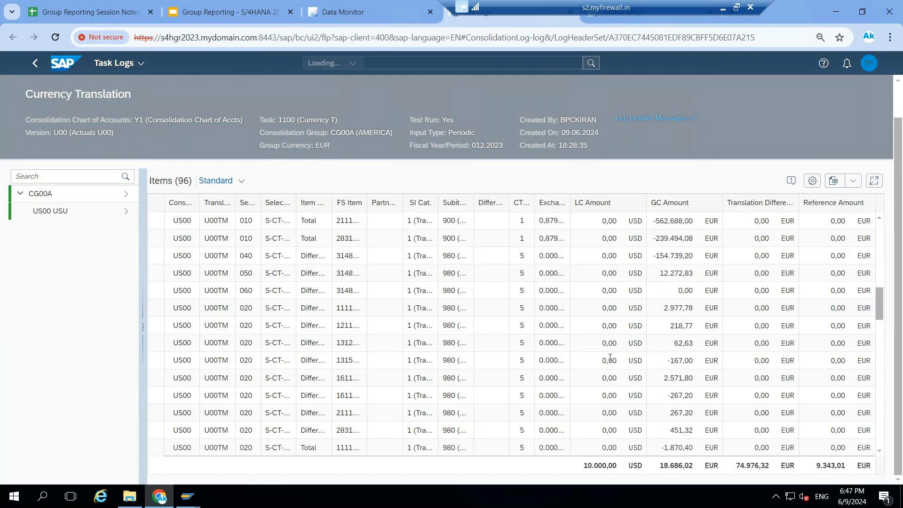
{"action": "scroll", "coordinate": [610, 357], "scroll_direction": "up", "scroll_amount": 5}
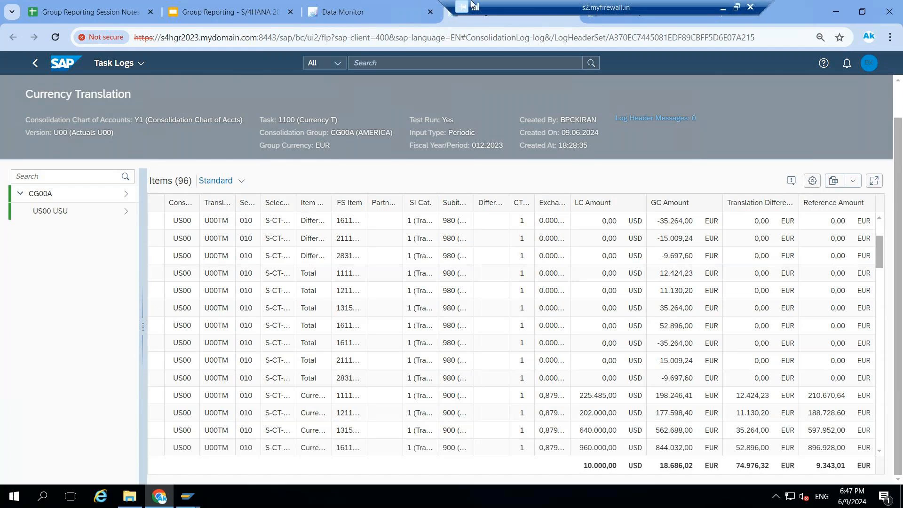
{"action": "left_click", "coordinate": [328, 13]}
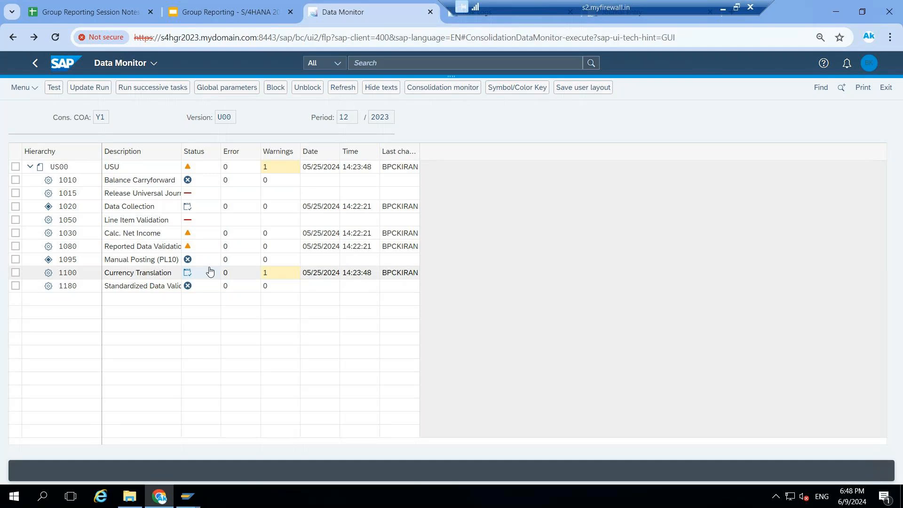
Leave the Data Monitor for the home page and open Manage Reconciliation Close under Intercompany Reconciliation Operation
{"action": "left_click", "coordinate": [62, 65]}
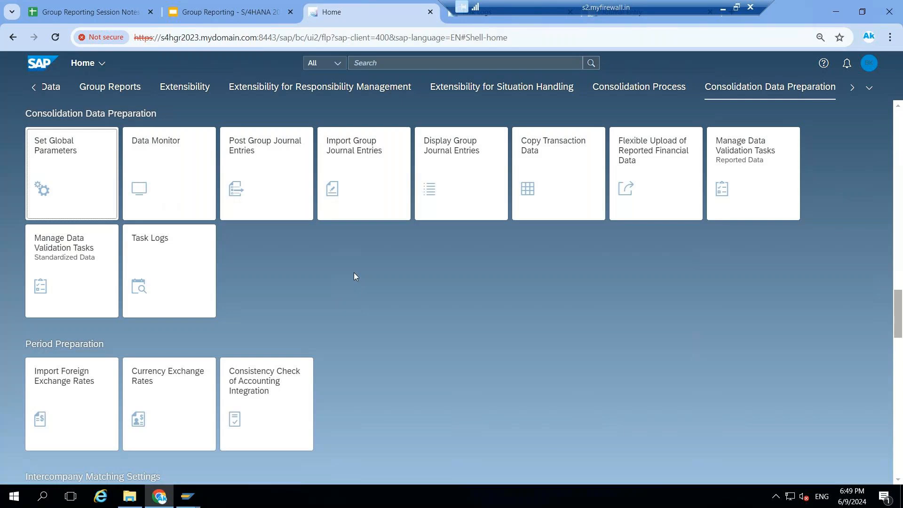
{"action": "left_click", "coordinate": [870, 88]}
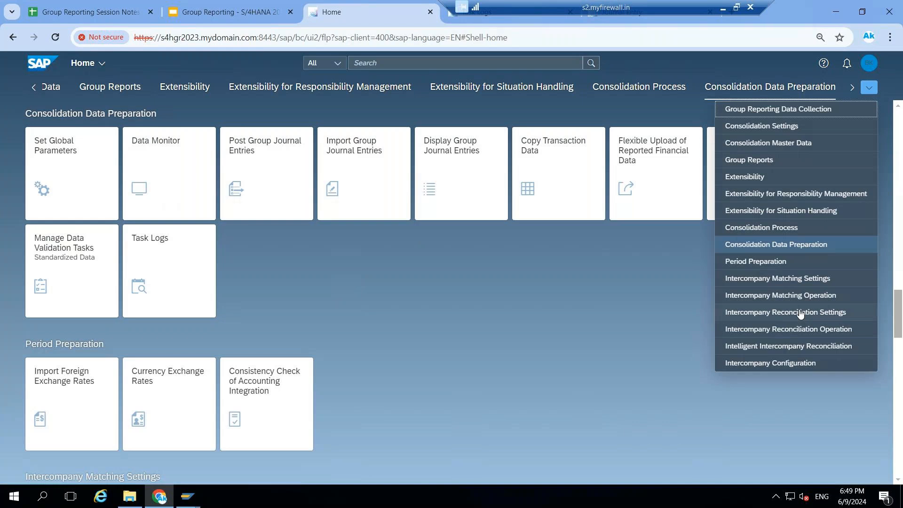
{"action": "left_click", "coordinate": [794, 352]}
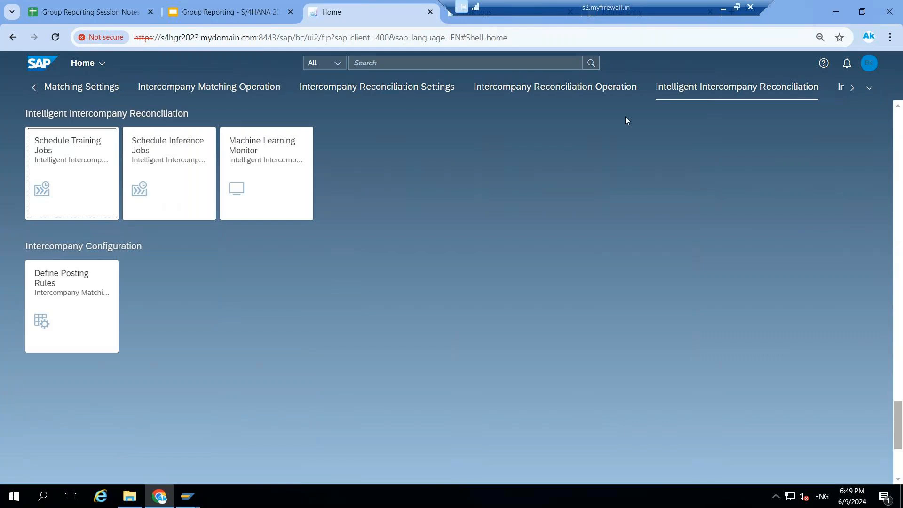
{"action": "left_click", "coordinate": [574, 92]}
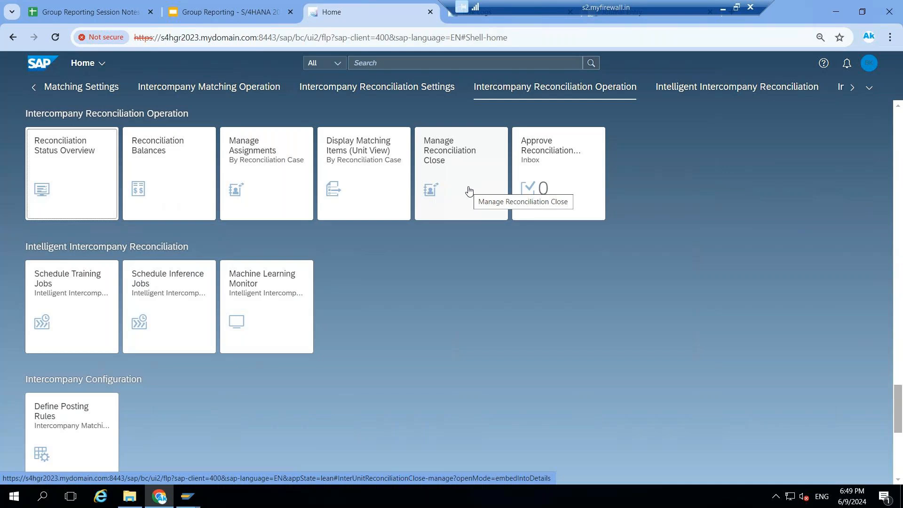
{"action": "left_click", "coordinate": [448, 170]}
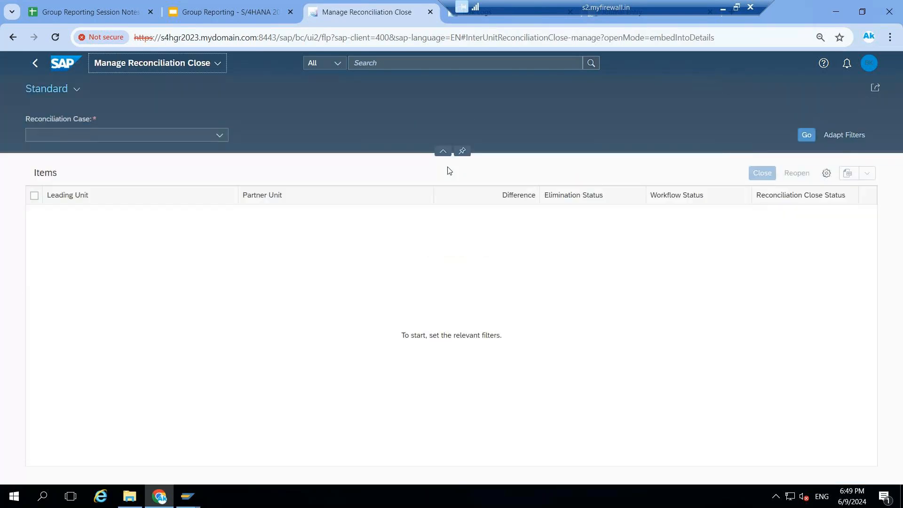
Filter by reconciliation case U00RC (U00 RC) and set the period/year to 012.2023
{"action": "left_click", "coordinate": [218, 136]}
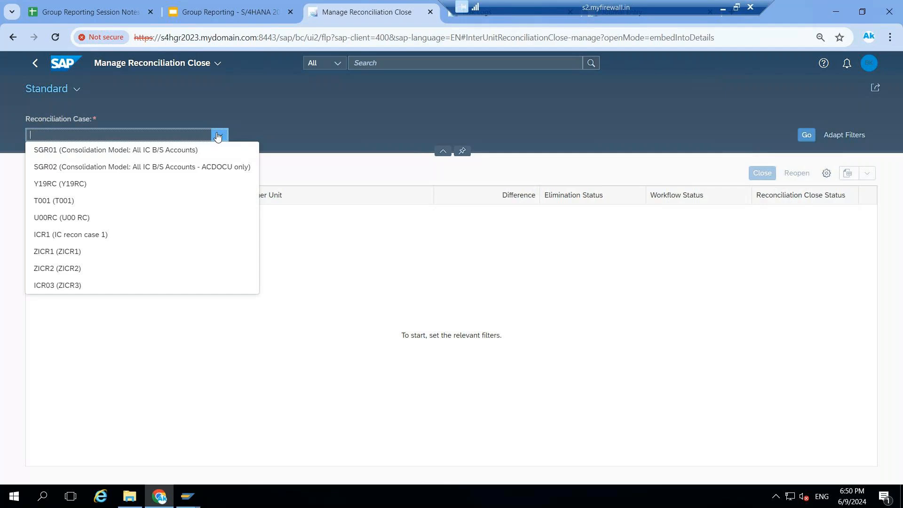
{"action": "left_click", "coordinate": [47, 221]}
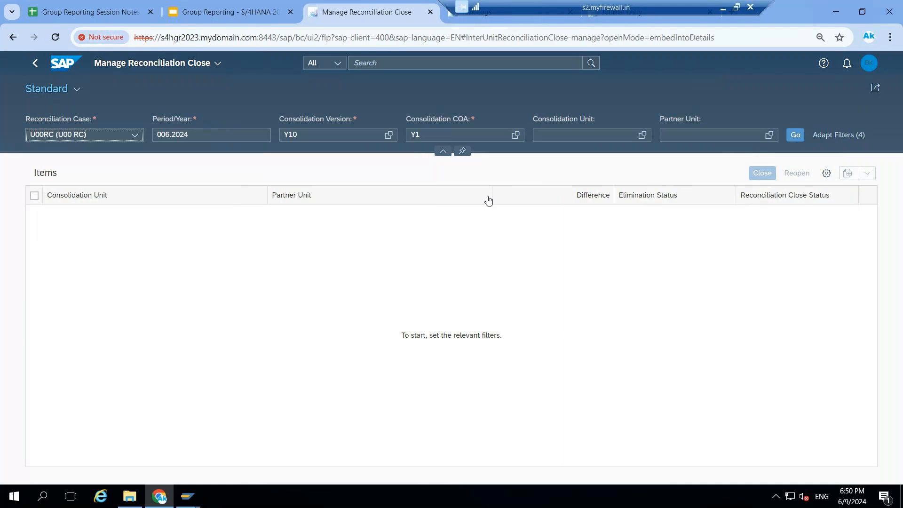
{"action": "left_click", "coordinate": [231, 136]}
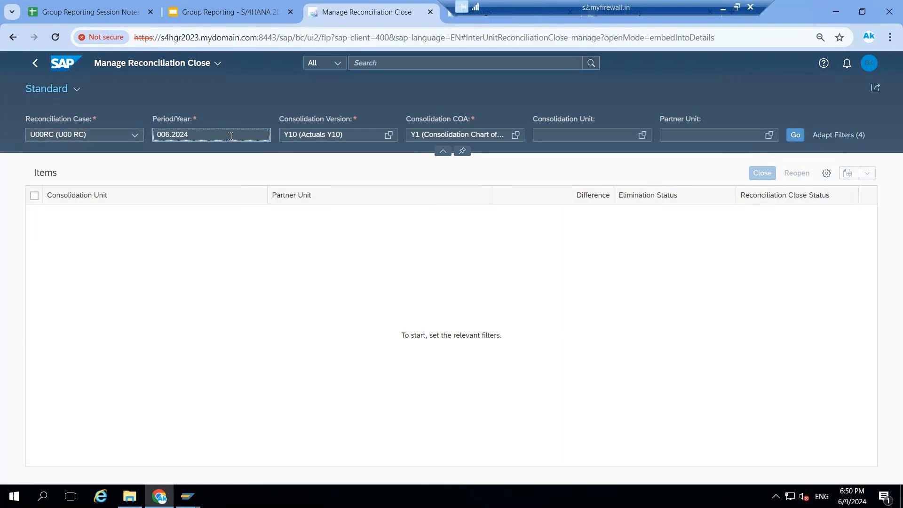
{"action": "key", "text": "BackSpace"}
{"action": "key", "text": "BackSpace"}
{"action": "key", "text": "BackSpace"}
{"action": "key", "text": "BackSpace"}
{"action": "key", "text": "BackSpace"}
{"action": "key", "text": "BackSpace"}
{"action": "key", "text": "BackSpace"}
{"action": "type", "text": "012.2023"}
Set the consolidation version to U00 (Actuals U00) and list the matching reconciliation items
{"action": "left_click", "coordinate": [381, 137]}
{"action": "key", "text": "BackSpace"}
{"action": "key", "text": "BackSpace"}
{"action": "key", "text": "BackSpace"}
{"action": "key", "text": "BackSpace"}
{"action": "key", "text": "BackSpace"}
{"action": "key", "text": "BackSpace"}
{"action": "key", "text": "BackSpace"}
{"action": "key", "text": "BackSpace"}
{"action": "key", "text": "BackSpace"}
{"action": "key", "text": "BackSpace"}
{"action": "key", "text": "BackSpace"}
{"action": "key", "text": "BackSpace"}
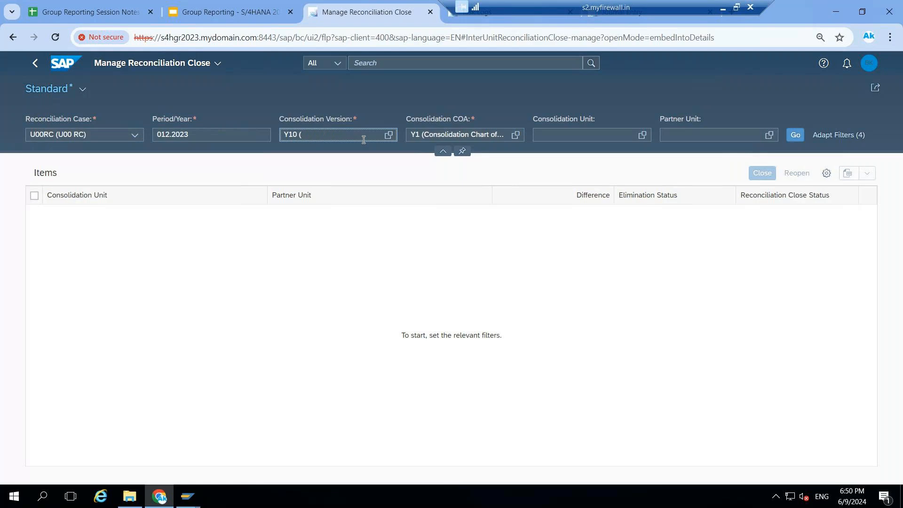
{"action": "key", "text": "BackSpace"}
{"action": "key", "text": "BackSpace"}
{"action": "key", "text": "BackSpace"}
{"action": "type", "text": "U00"}
{"action": "left_click", "coordinate": [358, 168]}
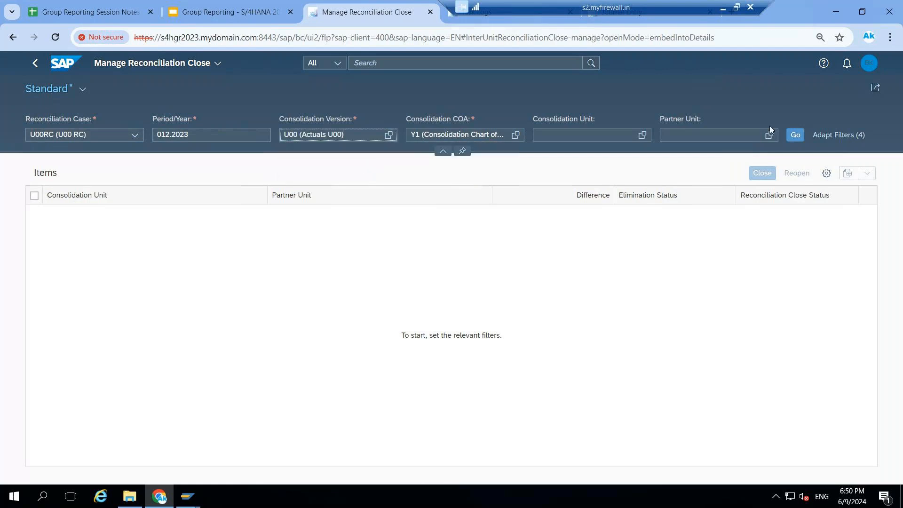
{"action": "left_click", "coordinate": [795, 135]}
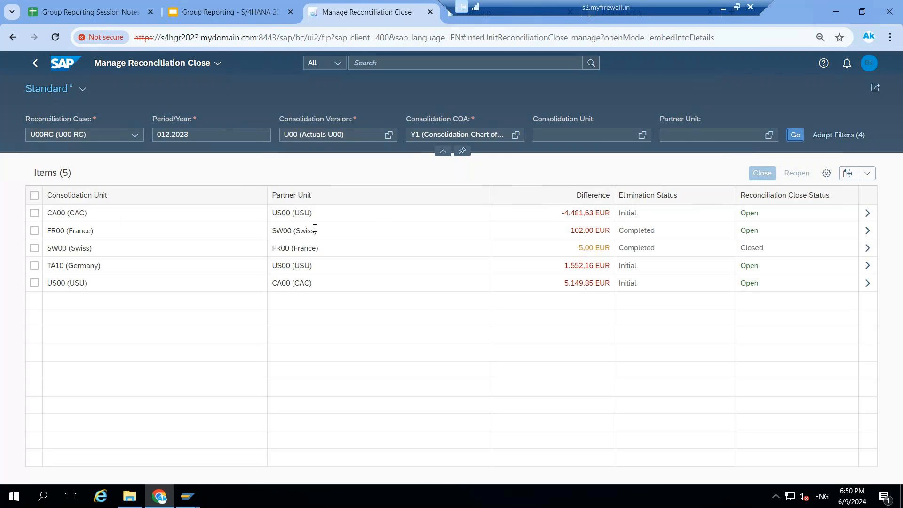
Open the reconciliation details of SW00 (Swiss) with partner FR00 (France) and drill into the difference to view its balances
{"action": "mouse_move", "coordinate": [575, 216]}
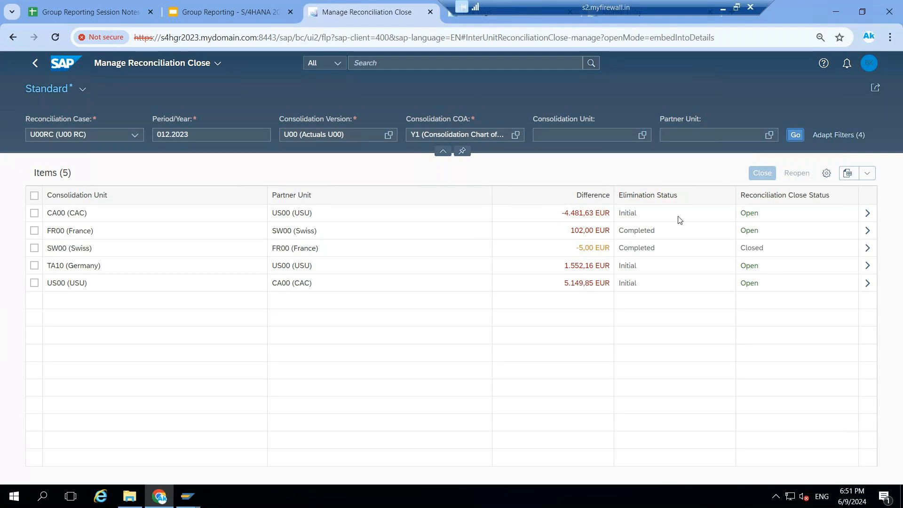
{"action": "mouse_move", "coordinate": [566, 269]}
{"action": "left_click", "coordinate": [868, 248]}
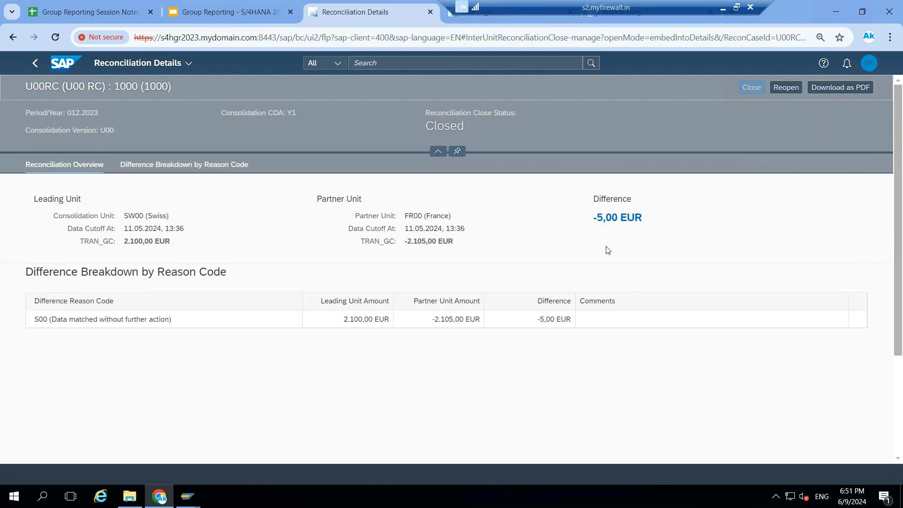
{"action": "left_click", "coordinate": [612, 220]}
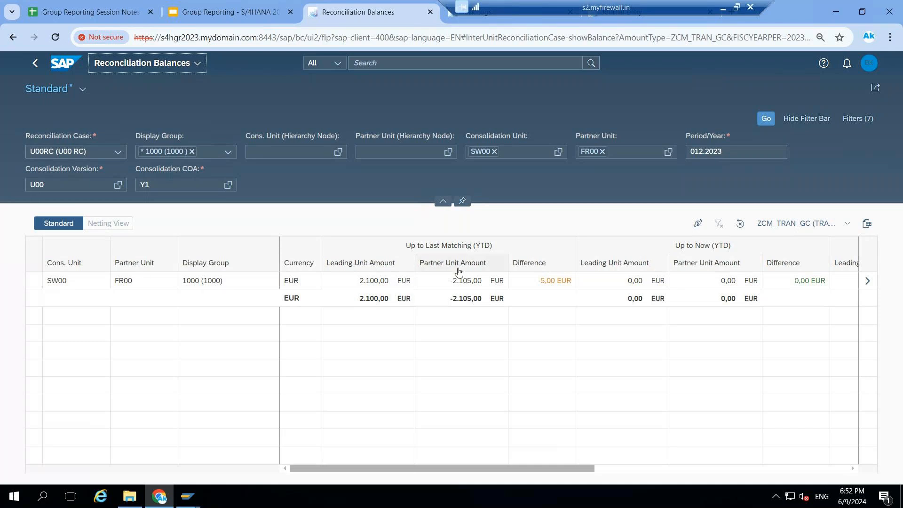
Open the assignments behind the SW00 and FR00 balance and show the items of the auto-assigned match
{"action": "left_click", "coordinate": [868, 284]}
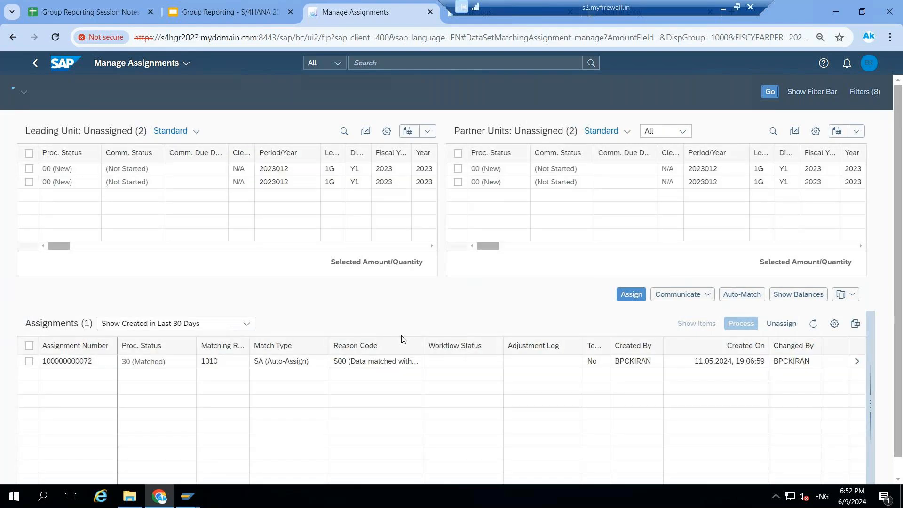
{"action": "left_click", "coordinate": [30, 361]}
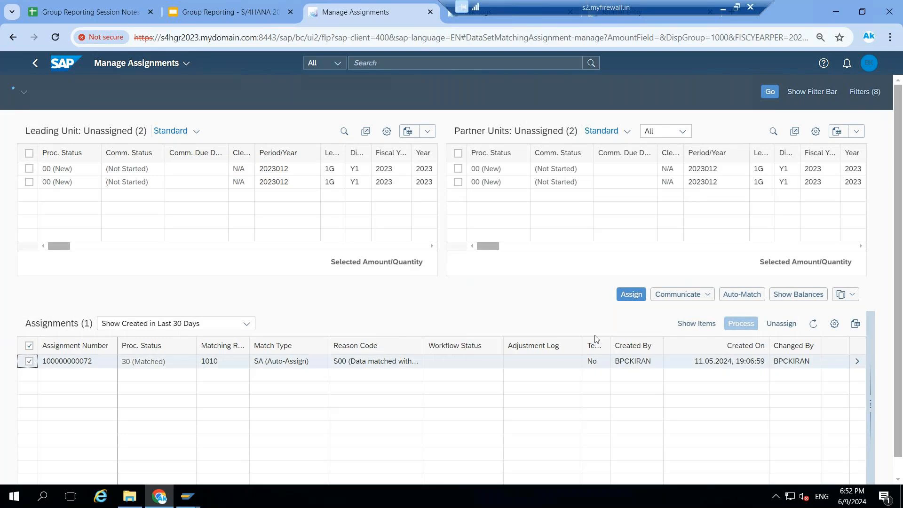
{"action": "left_click", "coordinate": [700, 325]}
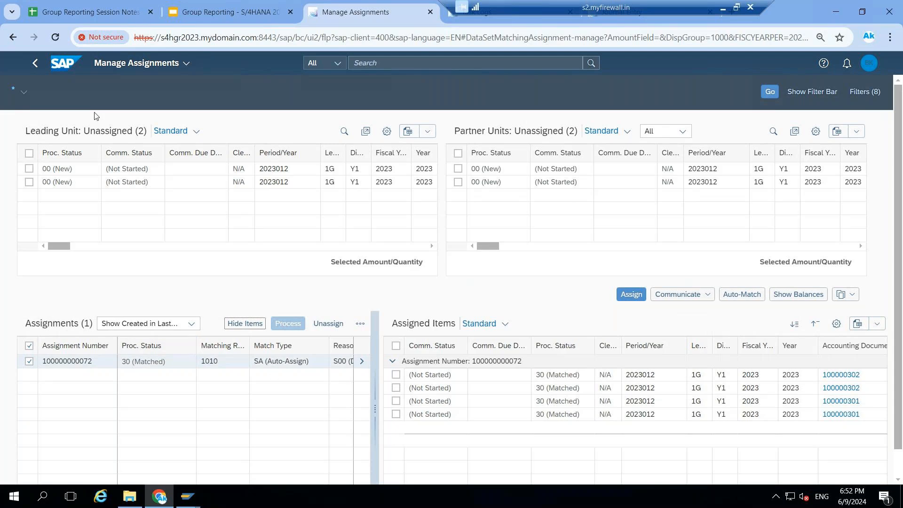
Return from the assignments to the home page and reopen the Manage Reconciliation Close app
{"action": "left_click", "coordinate": [35, 69]}
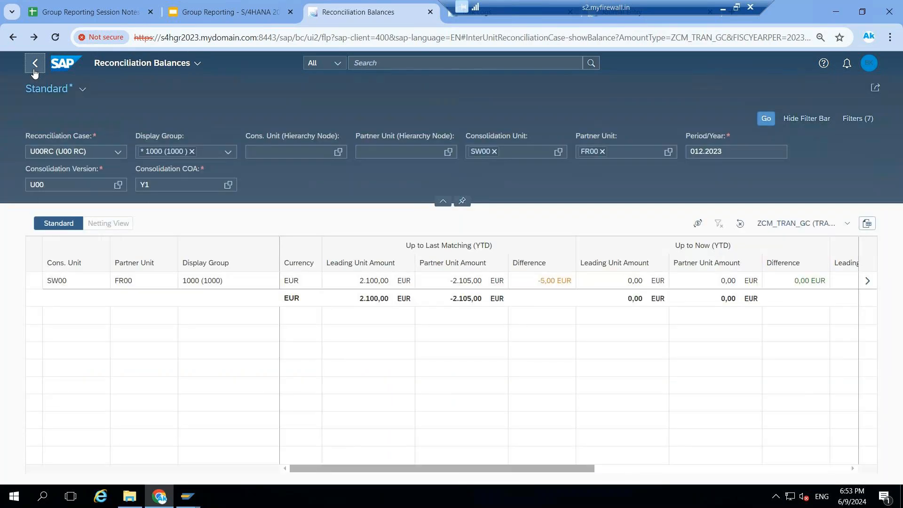
{"action": "left_click", "coordinate": [35, 66]}
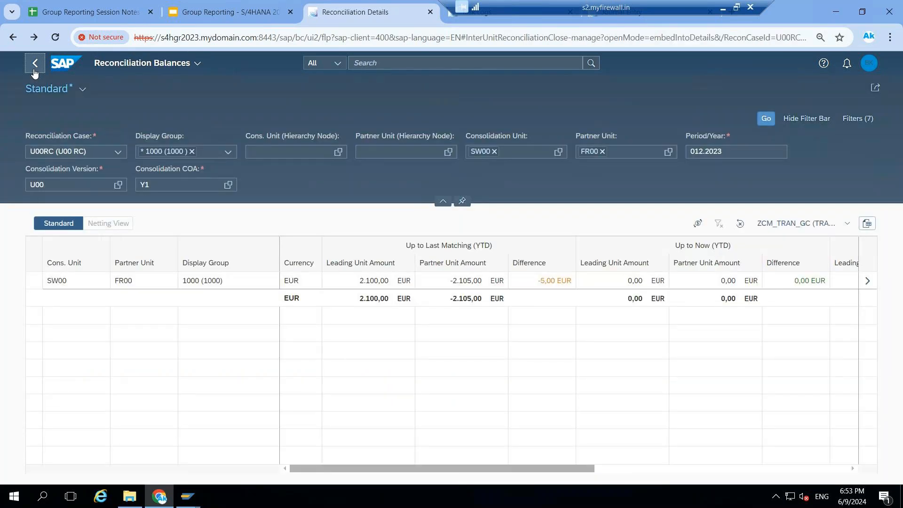
{"action": "left_click", "coordinate": [35, 69]}
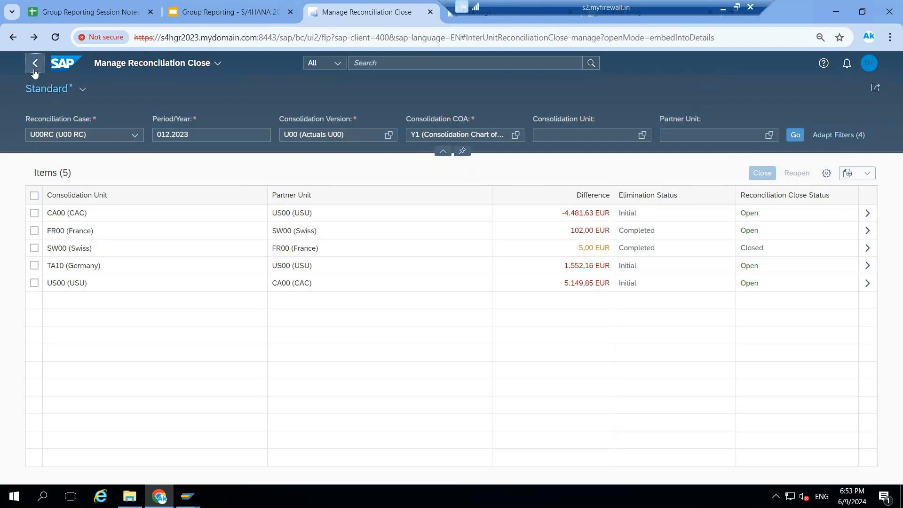
{"action": "left_click", "coordinate": [34, 69]}
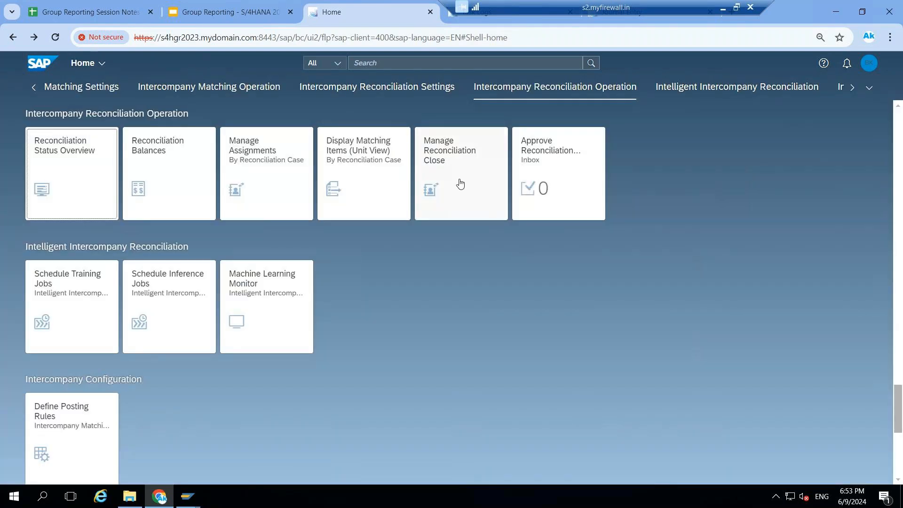
{"action": "left_click", "coordinate": [459, 182]}
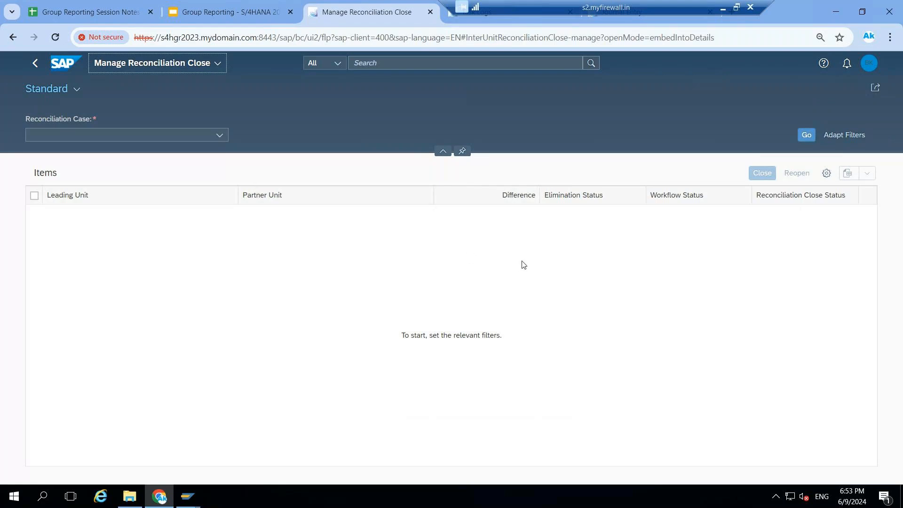
Choose reconciliation case U00RC (U00 RC) and set the period/year filter to 012.2023
{"action": "left_click", "coordinate": [218, 136]}
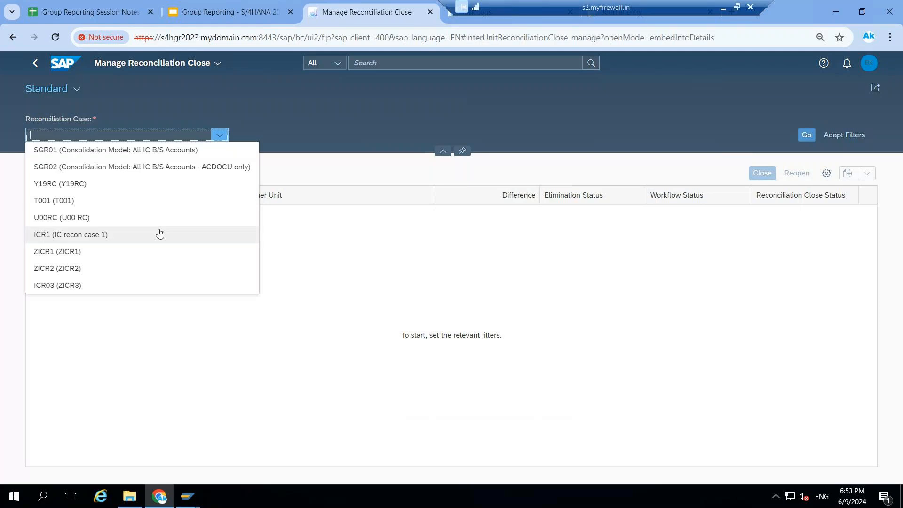
{"action": "left_click", "coordinate": [57, 221]}
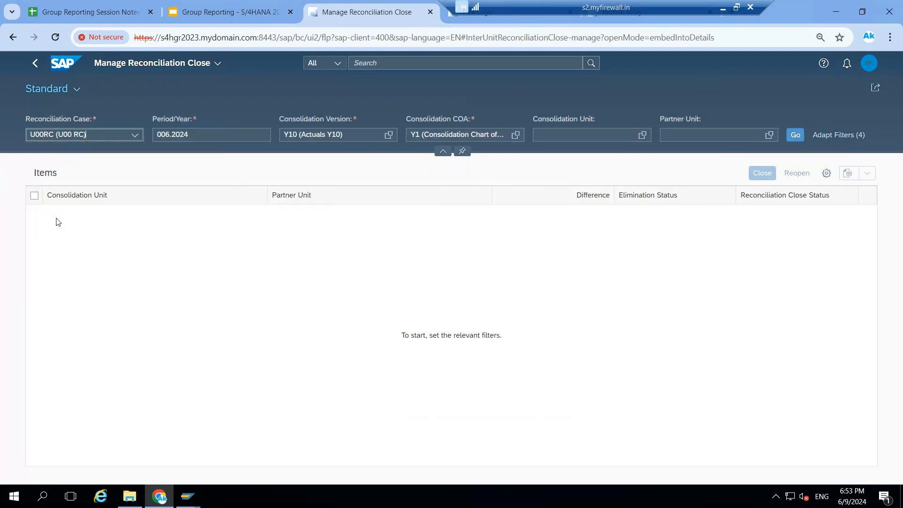
{"action": "left_click", "coordinate": [199, 134]}
{"action": "key", "text": "BackSpace"}
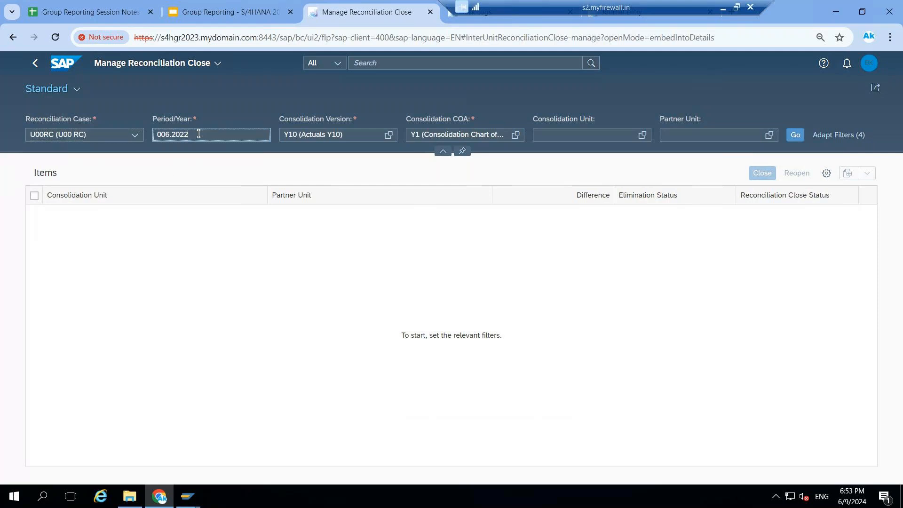
{"action": "type", "text": "3"}
{"action": "key", "text": "BackSpace"}
{"action": "key", "text": "BackSpace"}
{"action": "type", "text": "12"}
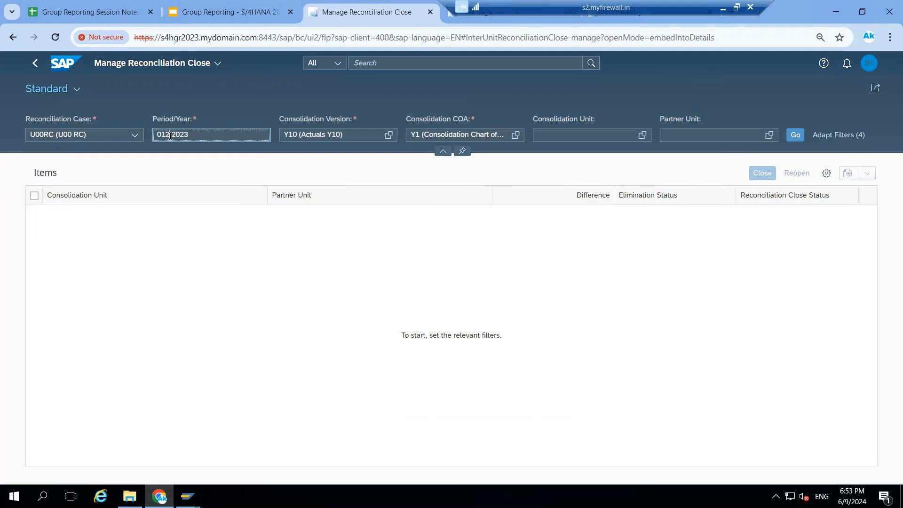
Set the consolidation version filter to U00 (Actuals U00) and list the reconciliation close items
{"action": "left_click", "coordinate": [351, 131]}
{"action": "key", "text": "BackSpace"}
{"action": "key", "text": "BackSpace"}
{"action": "key", "text": "BackSpace"}
{"action": "key", "text": "BackSpace"}
{"action": "key", "text": "BackSpace"}
{"action": "key", "text": "BackSpace"}
{"action": "key", "text": "BackSpace"}
{"action": "key", "text": "BackSpace"}
{"action": "key", "text": "BackSpace"}
{"action": "key", "text": "BackSpace"}
{"action": "key", "text": "BackSpace"}
{"action": "key", "text": "BackSpace"}
{"action": "key", "text": "BackSpace"}
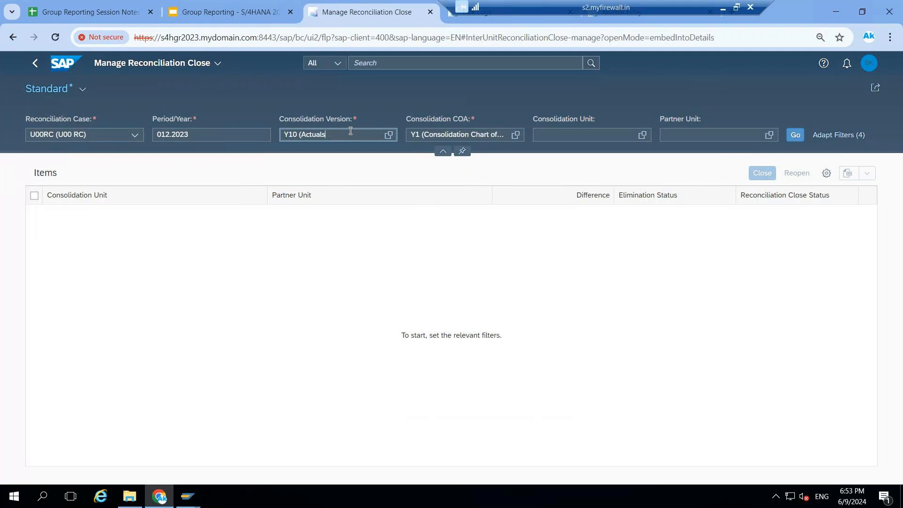
{"action": "key", "text": "BackSpace"}
{"action": "key", "text": "BackSpace"}
{"action": "key", "text": "BackSpace"}
{"action": "type", "text": "U0"}
{"action": "left_click", "coordinate": [795, 135]}
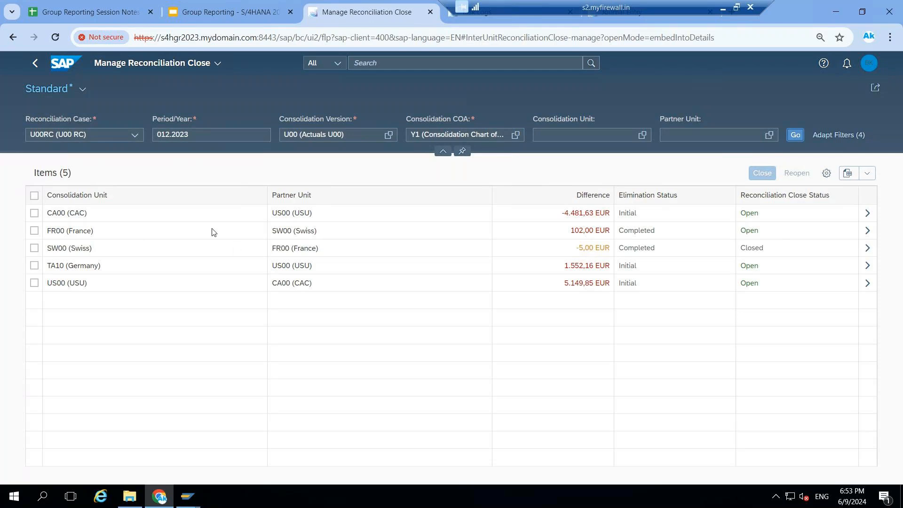
Close the reconciliation of FR00 (France) with partner unit SW00 (Swiss)
{"action": "left_click", "coordinate": [35, 231]}
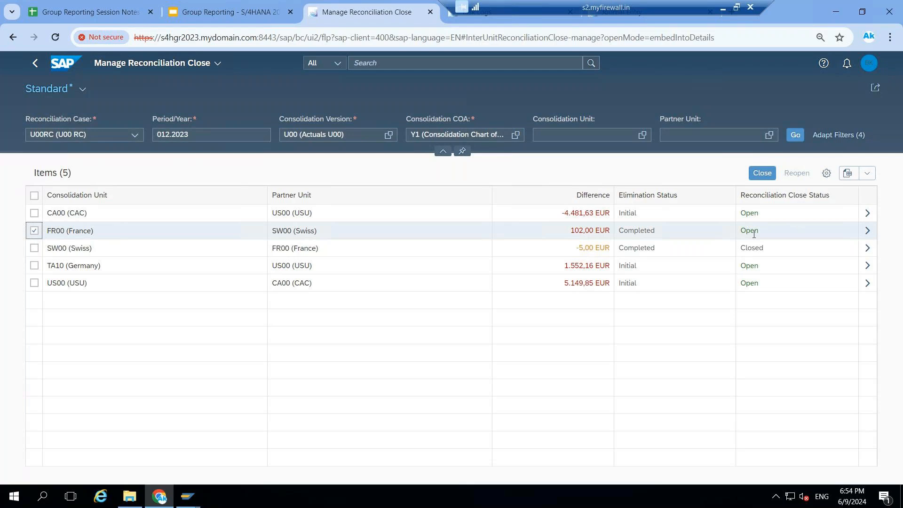
{"action": "left_click", "coordinate": [762, 172]}
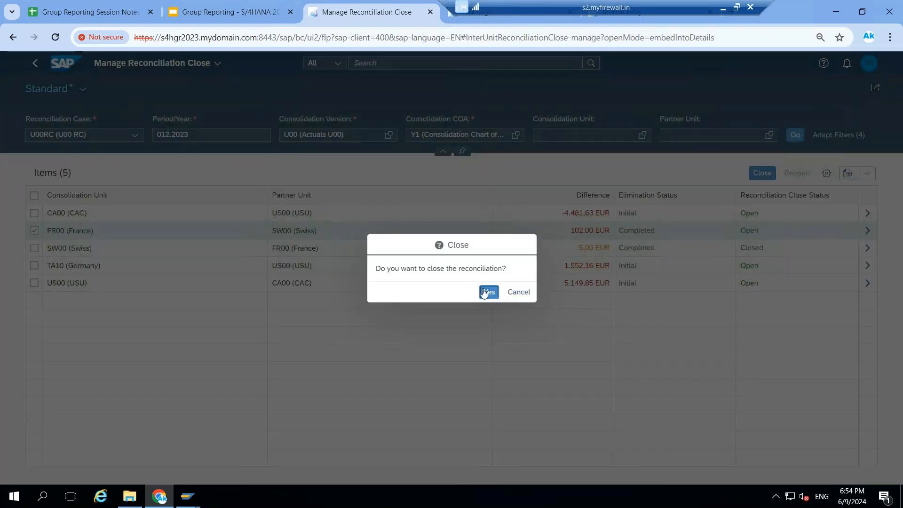
{"action": "left_click", "coordinate": [488, 291]}
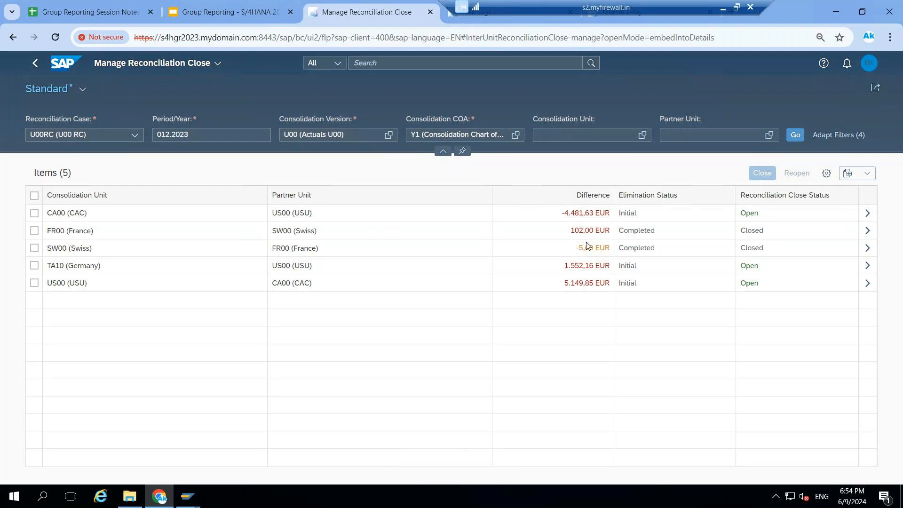
Go to the Consolidation Process apps on the home page and try to open the Consolidation Monitor
{"action": "left_click", "coordinate": [36, 64]}
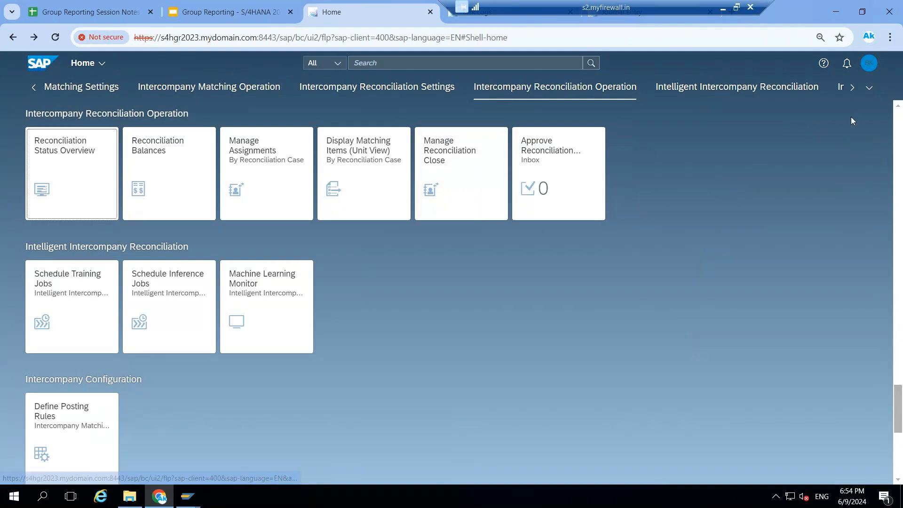
{"action": "left_click", "coordinate": [869, 88]}
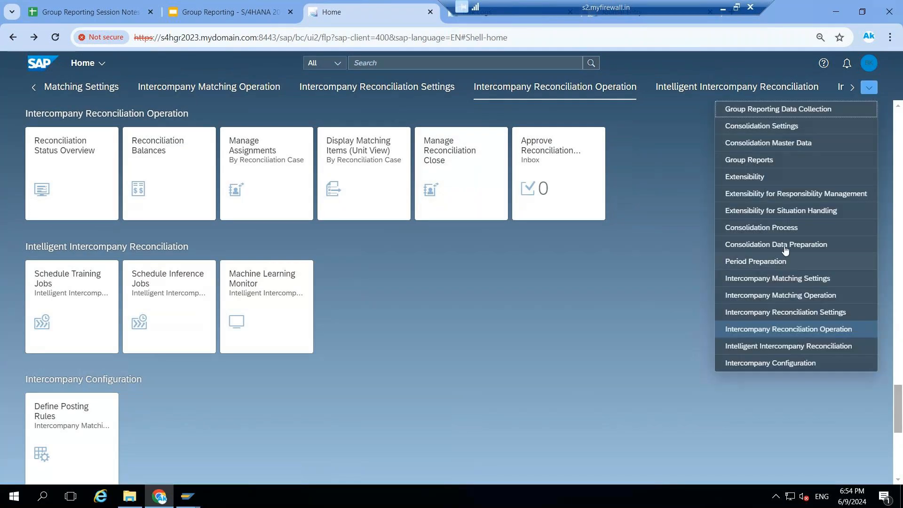
{"action": "left_click", "coordinate": [787, 230]}
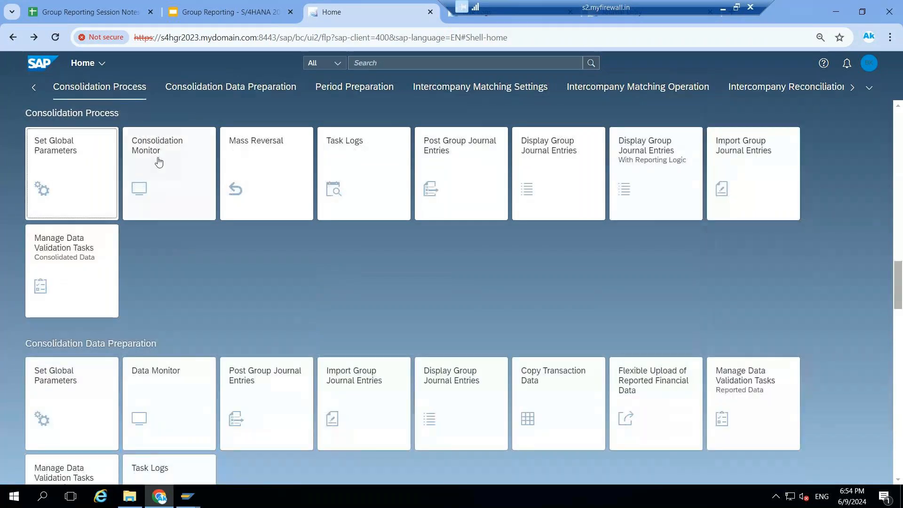
{"action": "left_click", "coordinate": [162, 159]}
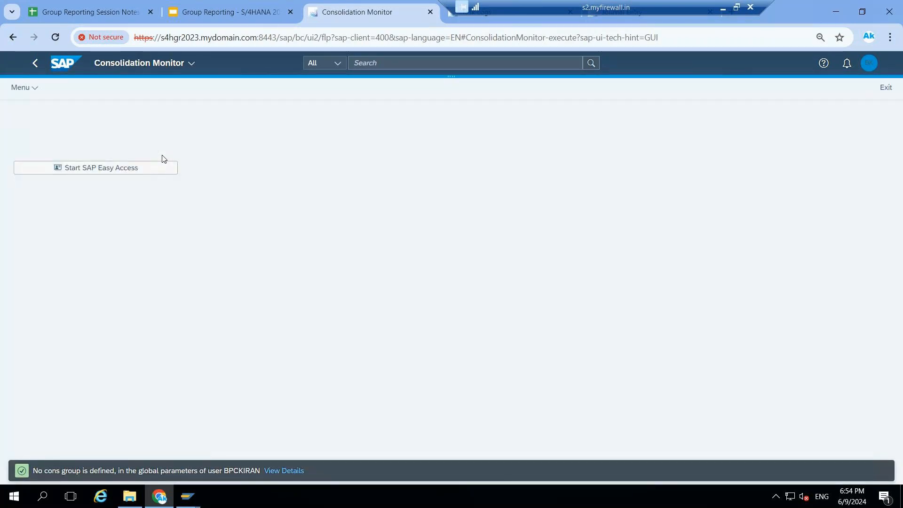
{"action": "left_click", "coordinate": [31, 67]}
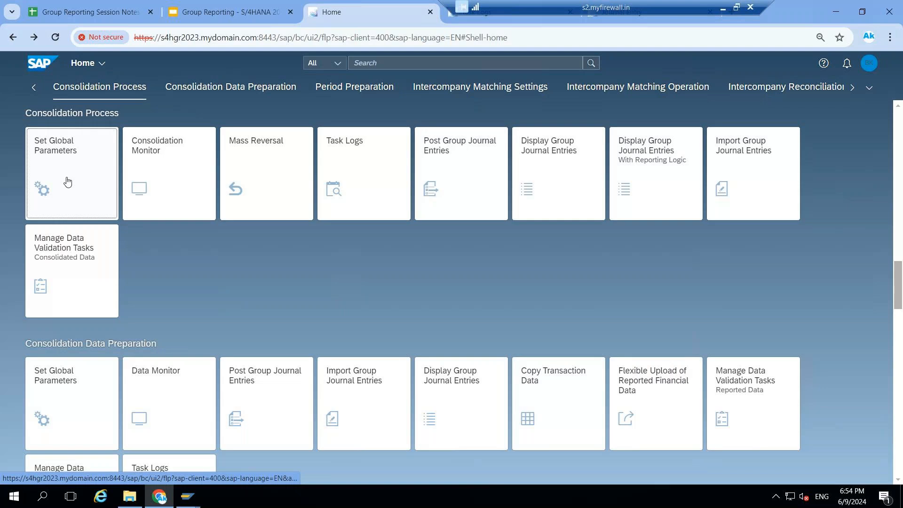
In the global parameters, clear the consolidation unit and set the consolidation group to CG00E (U00 Europe)
{"action": "left_click", "coordinate": [68, 182]}
{"action": "left_click", "coordinate": [363, 223]}
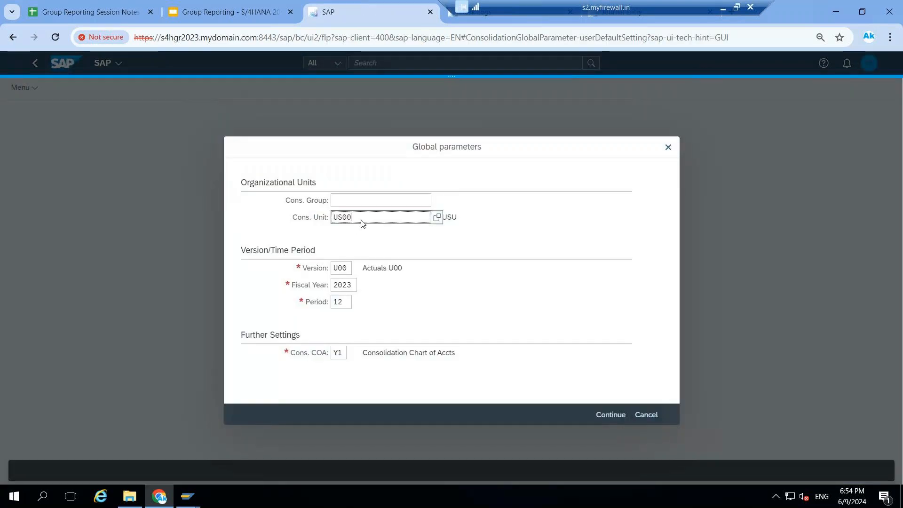
{"action": "key", "text": "BackSpace"}
{"action": "key", "text": "BackSpace"}
{"action": "key", "text": "BackSpace"}
{"action": "key", "text": "BackSpace"}
{"action": "left_click", "coordinate": [356, 203]}
{"action": "type", "text": "CG00E"}
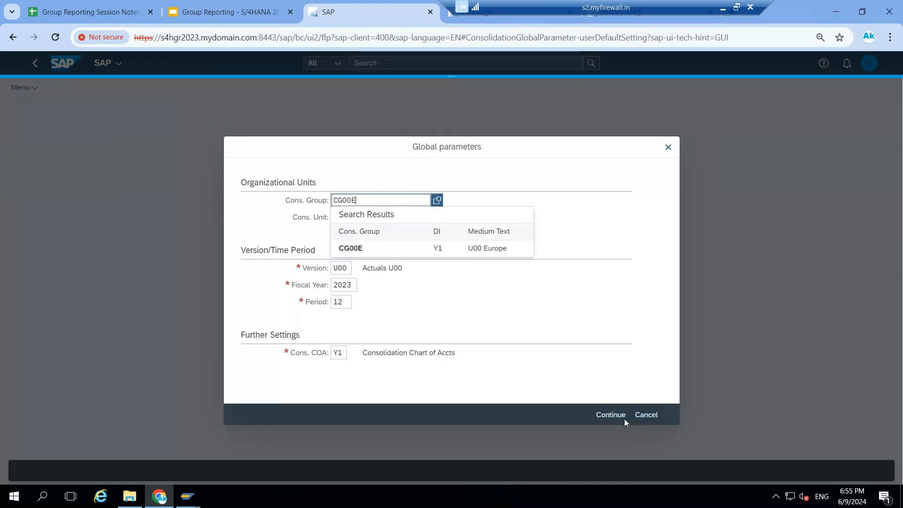
{"action": "left_click", "coordinate": [407, 245]}
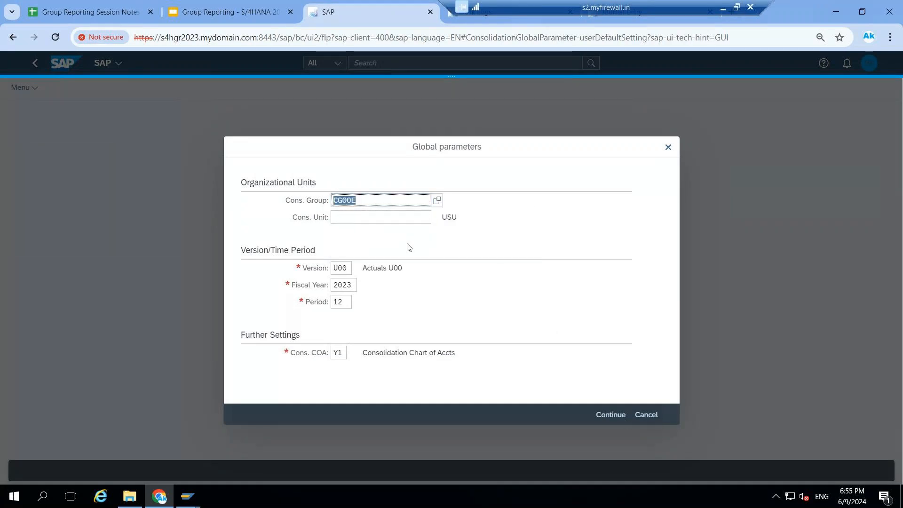
{"action": "left_click", "coordinate": [610, 415]}
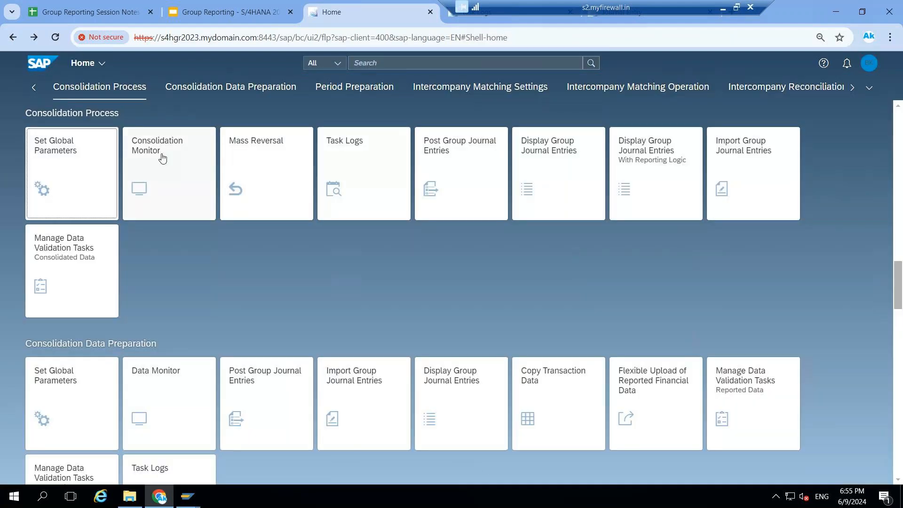
Open the Consolidation Monitor and display the task log of investment/equity elimination task 2100 for unit SW00 Swiss
{"action": "left_click", "coordinate": [163, 157]}
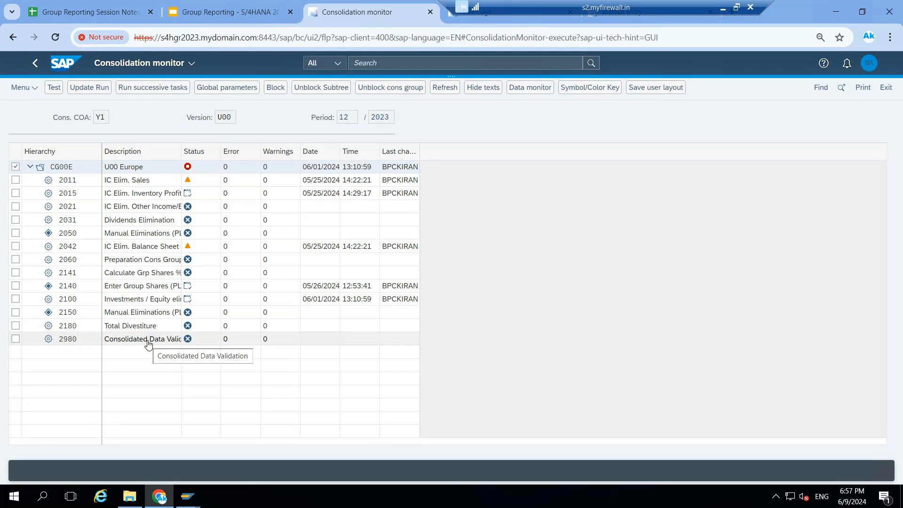
{"action": "left_click", "coordinate": [188, 299]}
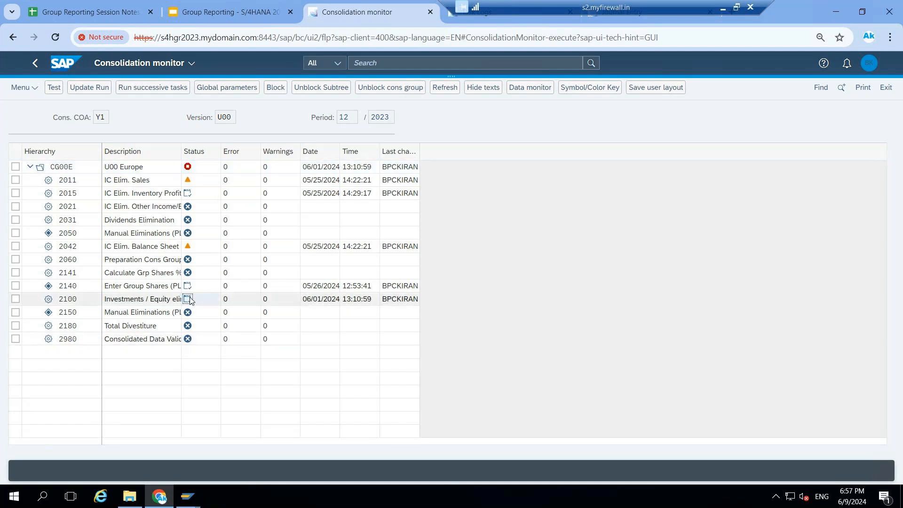
{"action": "left_click", "coordinate": [223, 312]}
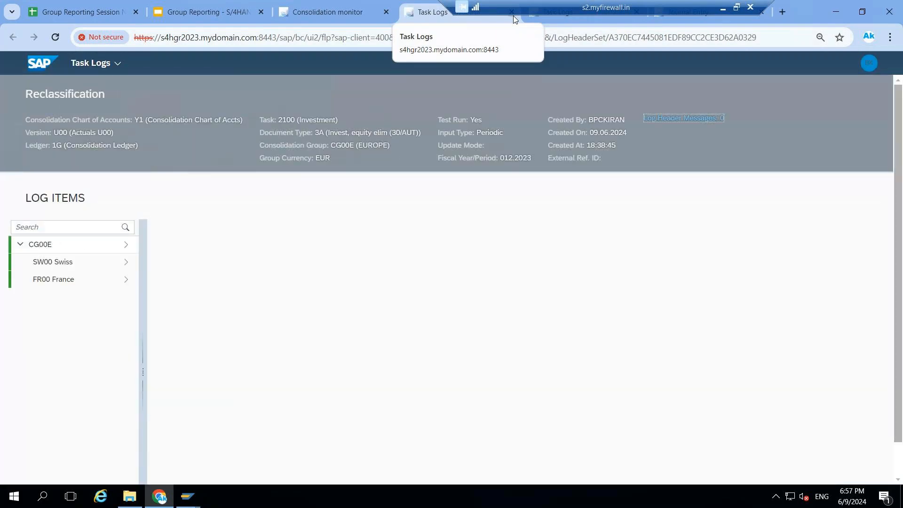
{"action": "left_click", "coordinate": [70, 264]}
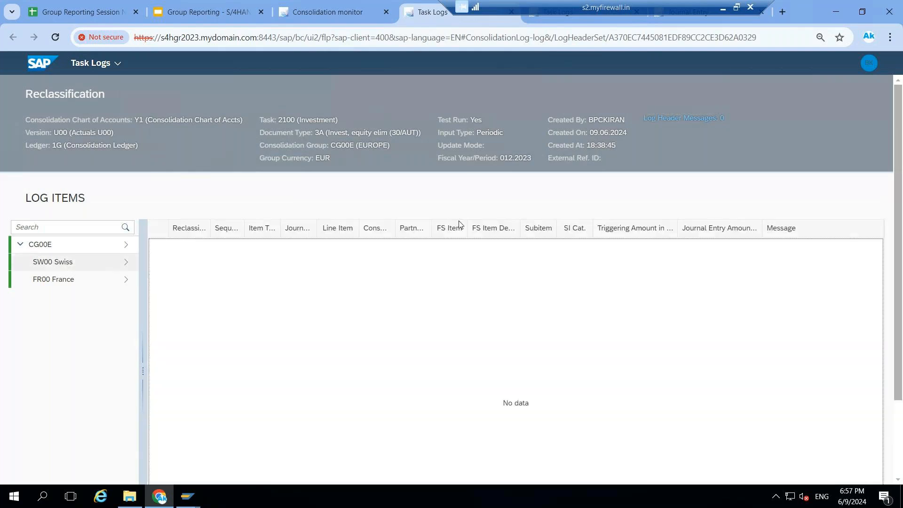
Restore the remote desktop to full screen, move its connection bar aside, and close the extra Task Logs and Journal Entry browser tabs
{"action": "double_click", "coordinate": [511, 14]}
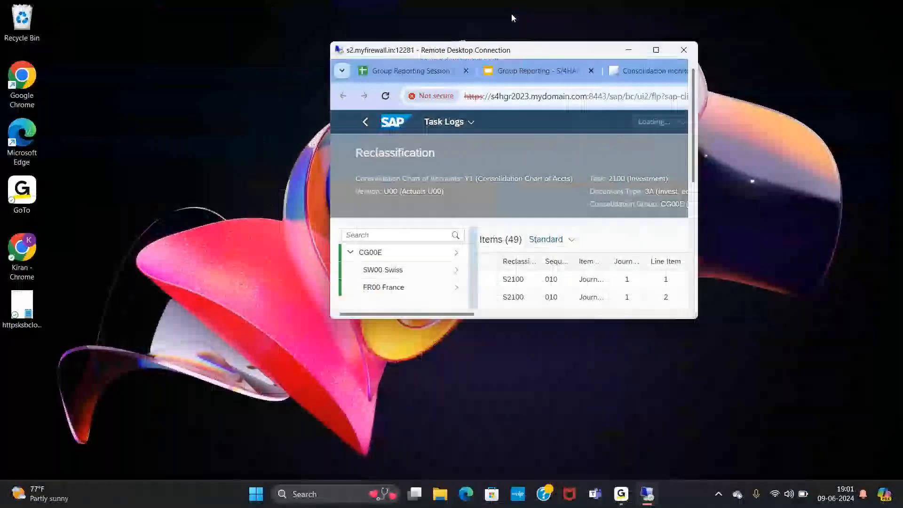
{"action": "left_click", "coordinate": [656, 50]}
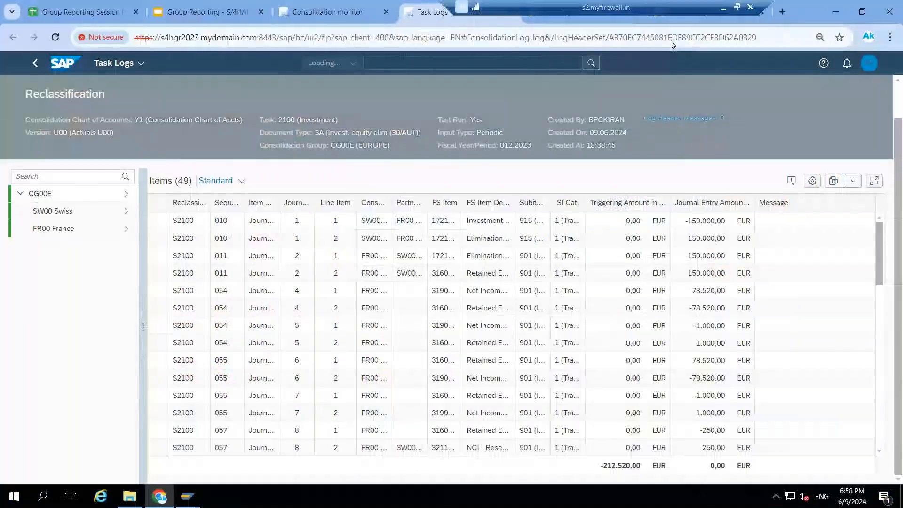
{"action": "left_click_drag", "start_coordinate": [671, 8], "coordinate": [324, 8]}
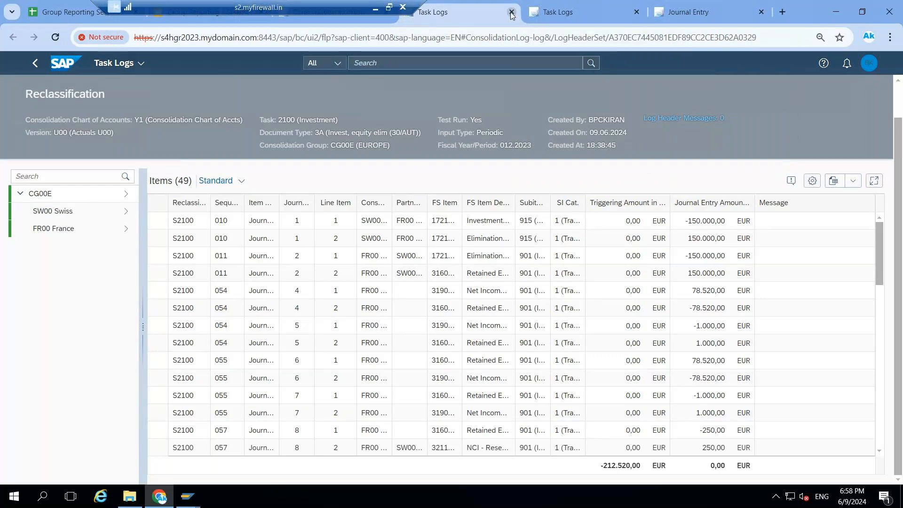
{"action": "left_click", "coordinate": [512, 11]}
{"action": "left_click", "coordinate": [511, 12]}
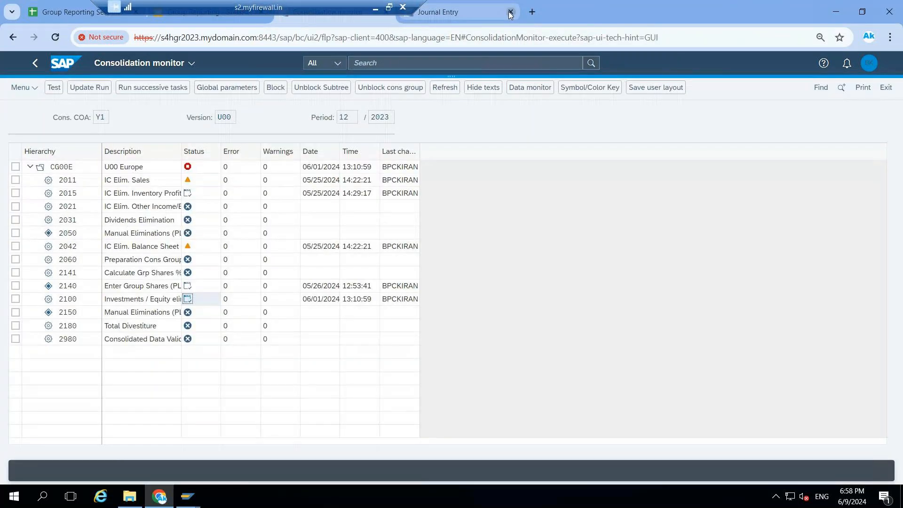
{"action": "left_click", "coordinate": [511, 12]}
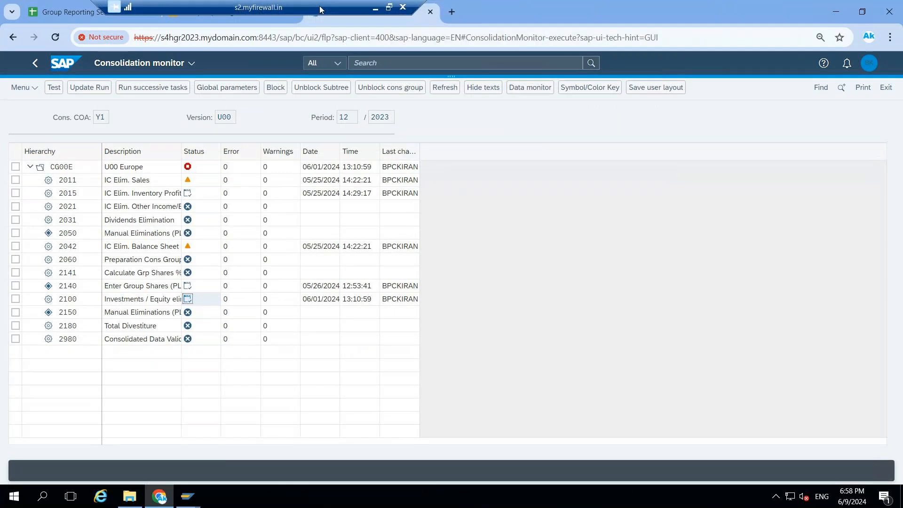
Leave the Consolidation Monitor for the home page and go to the Group Reports apps
{"action": "left_click", "coordinate": [68, 65]}
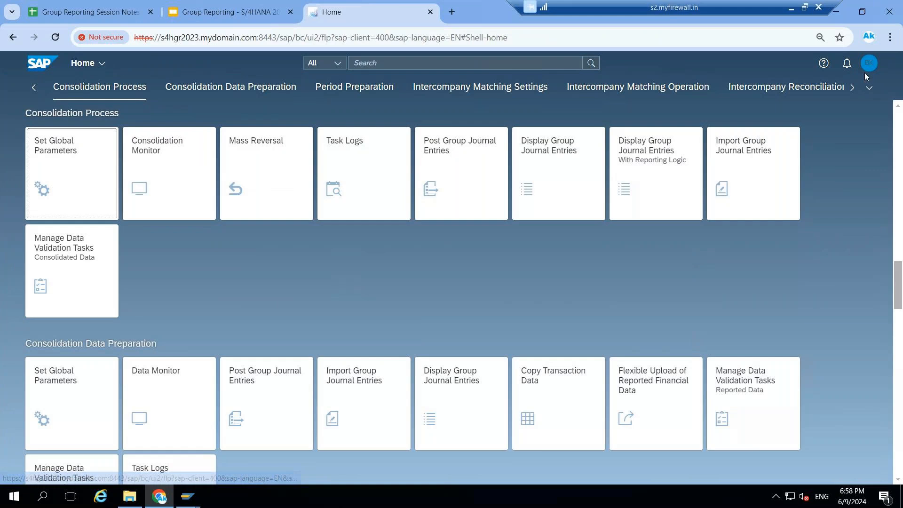
{"action": "left_click", "coordinate": [869, 90]}
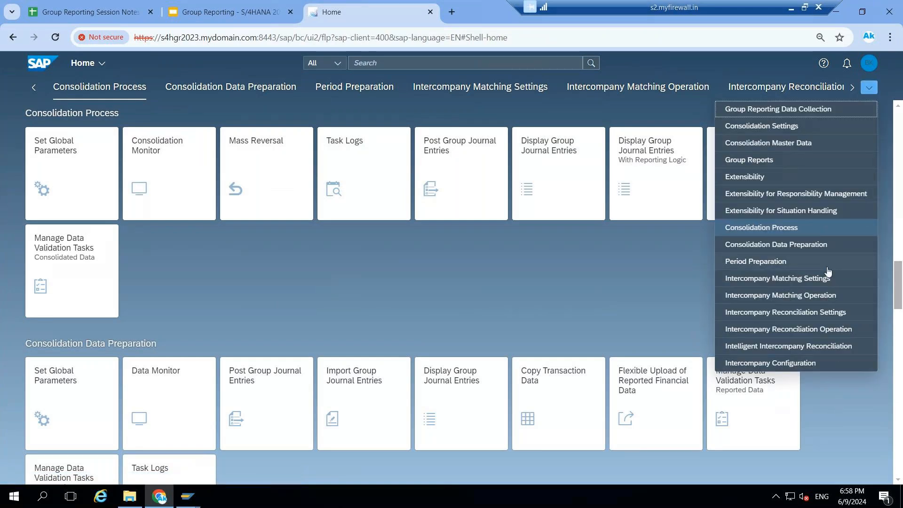
{"action": "left_click", "coordinate": [762, 163]}
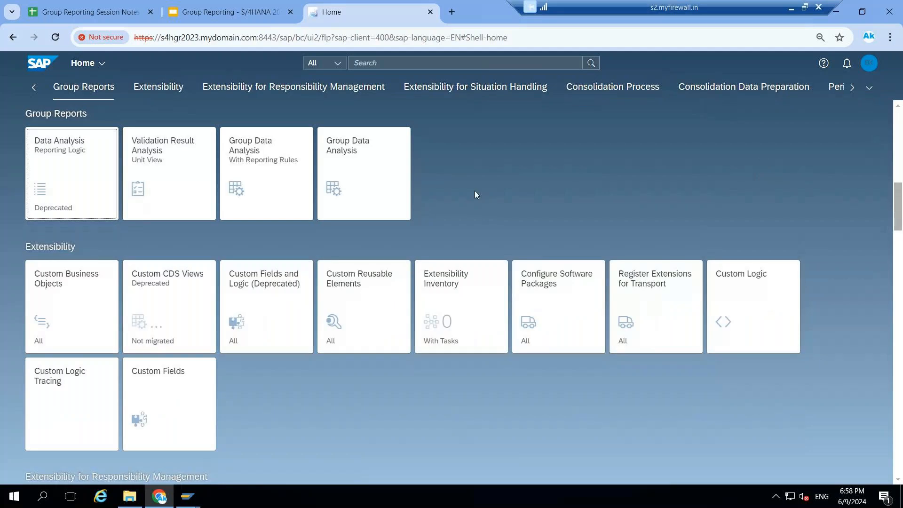
Open Group Data Analysis, load the bookmark U00_COI, examine the amounts by posting level across all columns, and return to the home page
{"action": "left_click", "coordinate": [352, 162]}
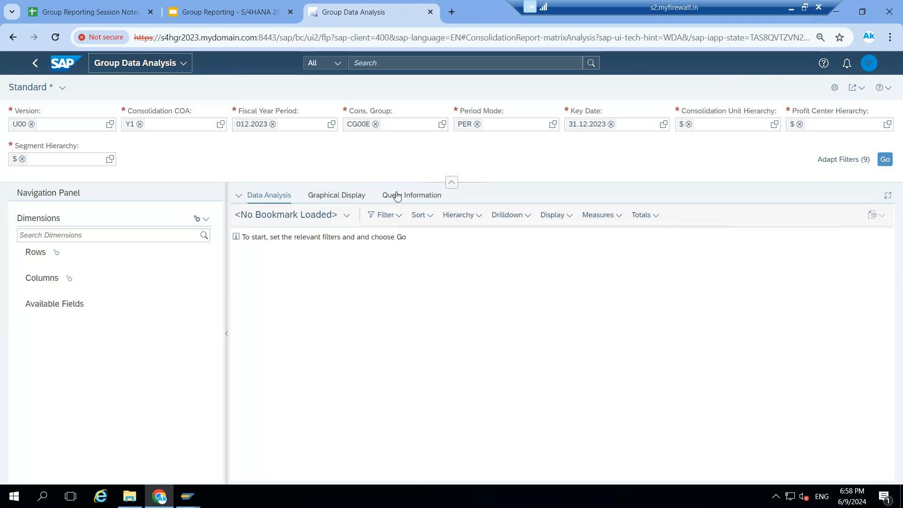
{"action": "left_click", "coordinate": [349, 215]}
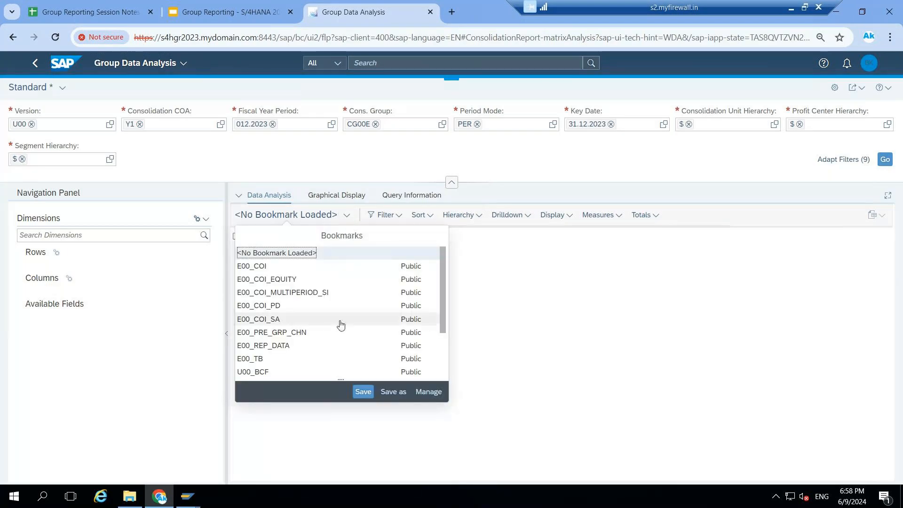
{"action": "scroll", "coordinate": [342, 325], "scroll_direction": "down", "scroll_amount": 2}
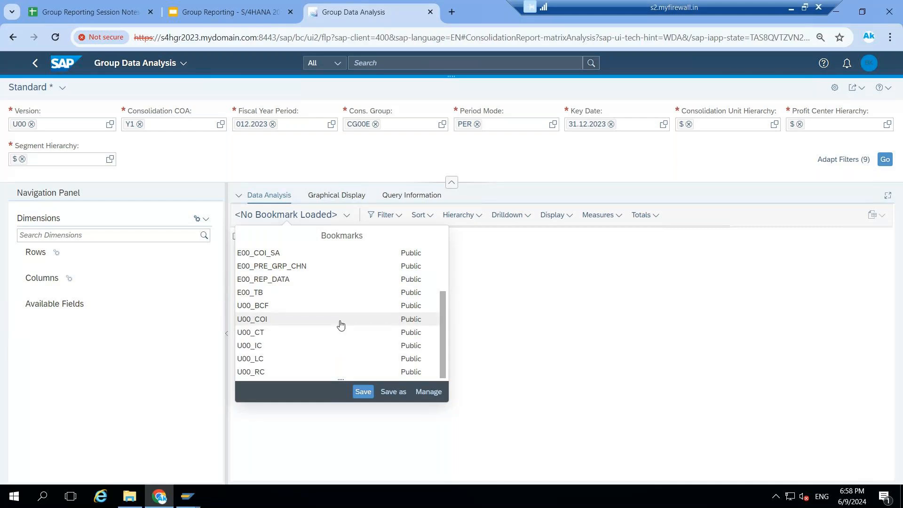
{"action": "left_click", "coordinate": [260, 324]}
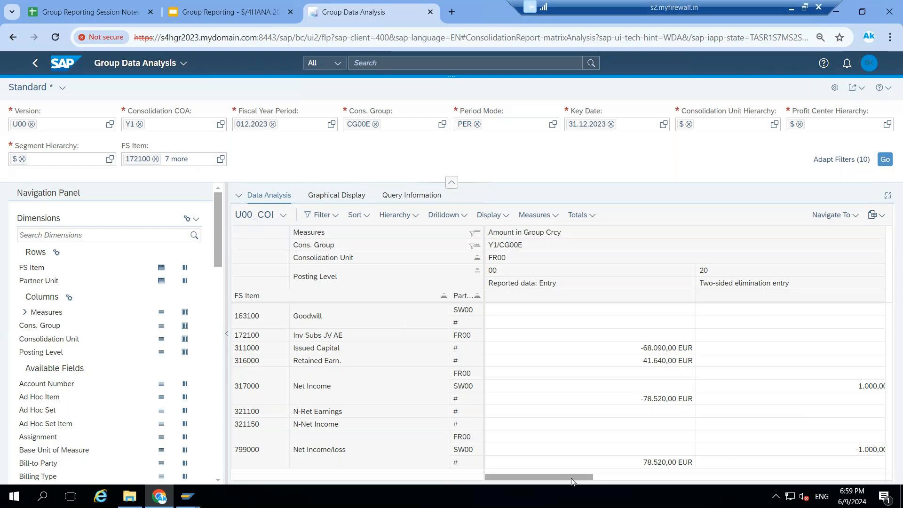
{"action": "left_click_drag", "start_coordinate": [571, 480], "coordinate": [717, 481]}
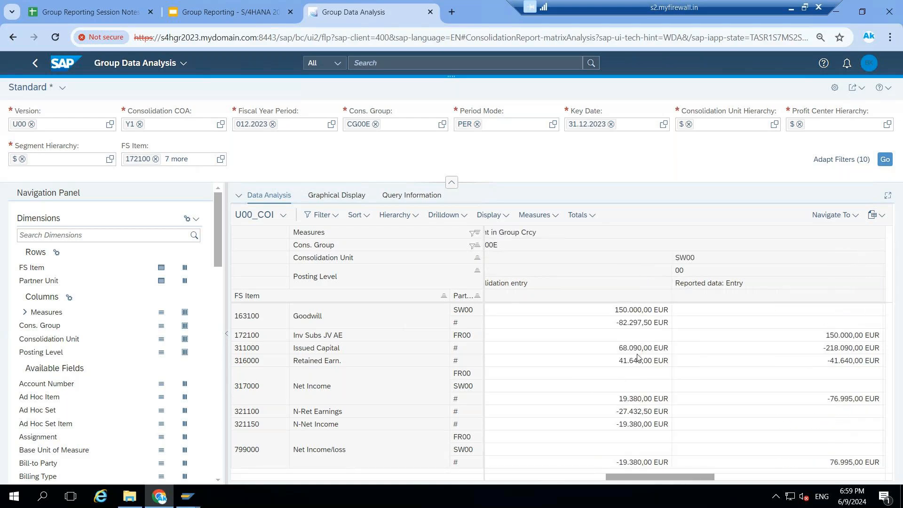
{"action": "left_click_drag", "start_coordinate": [759, 469], "coordinate": [803, 467]}
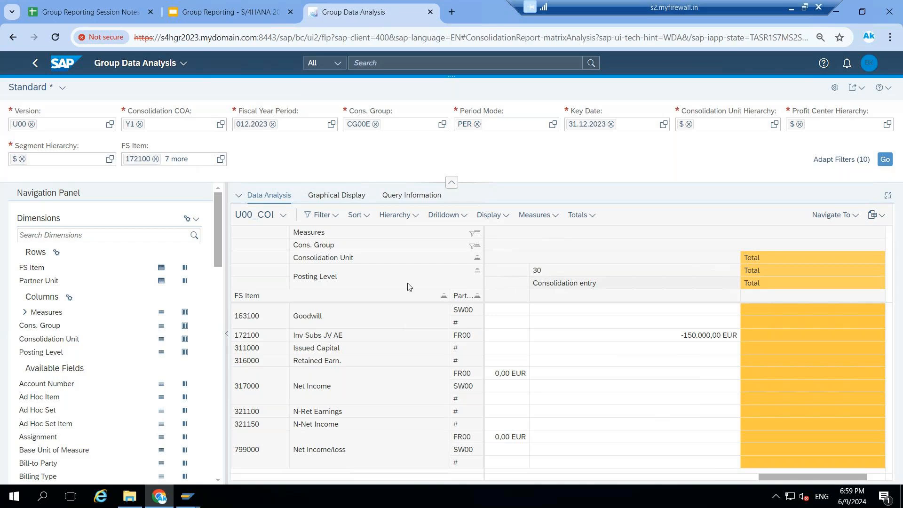
{"action": "left_click", "coordinate": [34, 64]}
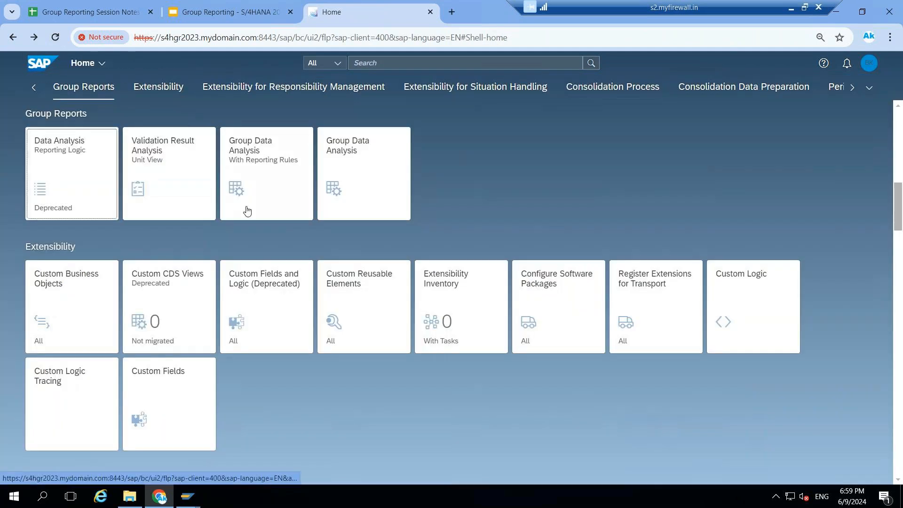
Try to run Group Data Analysis - With Reporting Rules using reporting item hierarchy X2, and return to the home page
{"action": "left_click", "coordinate": [270, 162]}
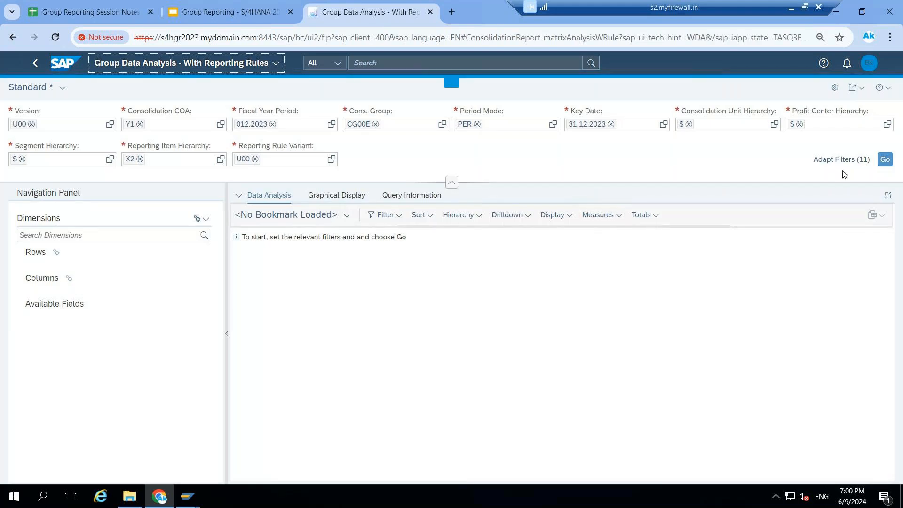
{"action": "left_click", "coordinate": [884, 162]}
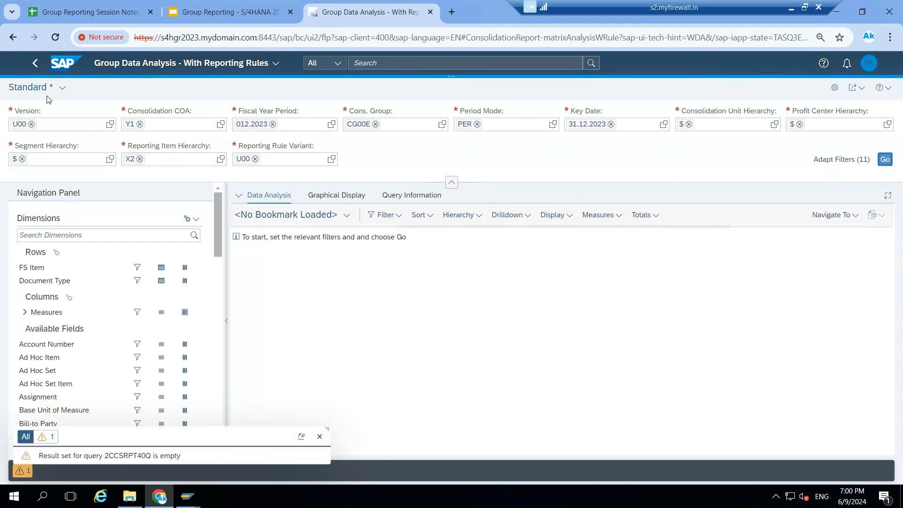
{"action": "left_click", "coordinate": [35, 63]}
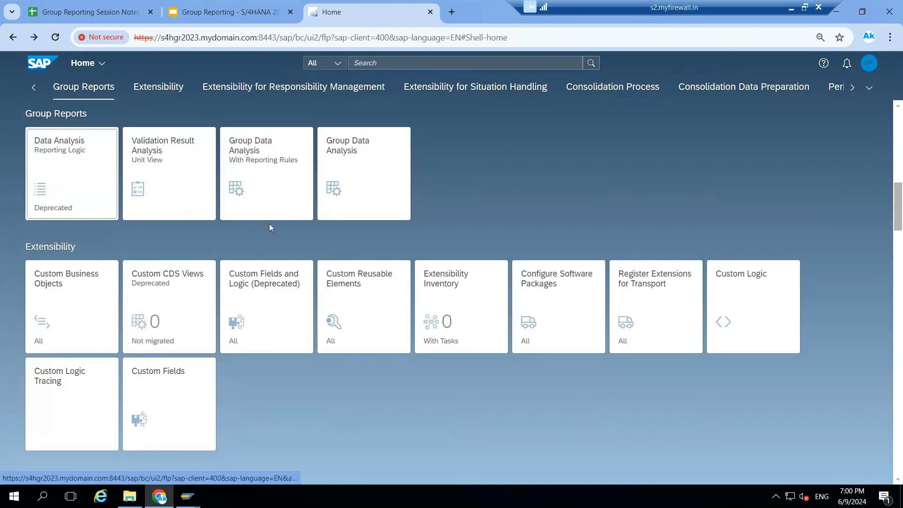
Reopen Group Data Analysis - With Reporting Rules, set the reporting item hierarchy to U00_X2 (U00 Cash flow), and run the report
{"action": "left_click", "coordinate": [243, 175]}
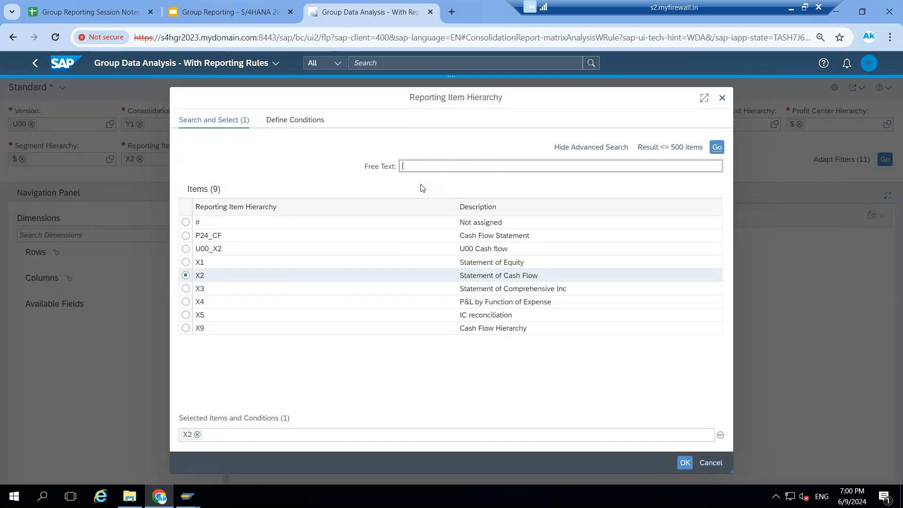
{"action": "left_click", "coordinate": [186, 250]}
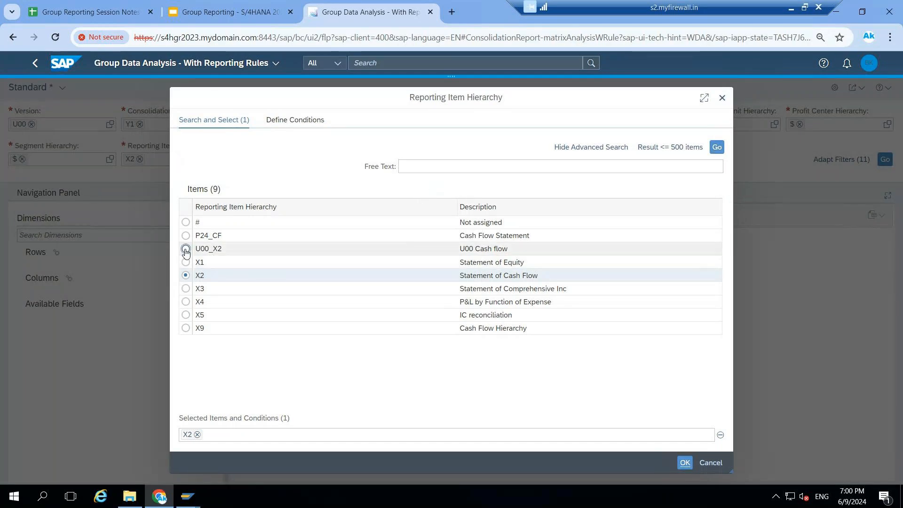
{"action": "left_click", "coordinate": [684, 464]}
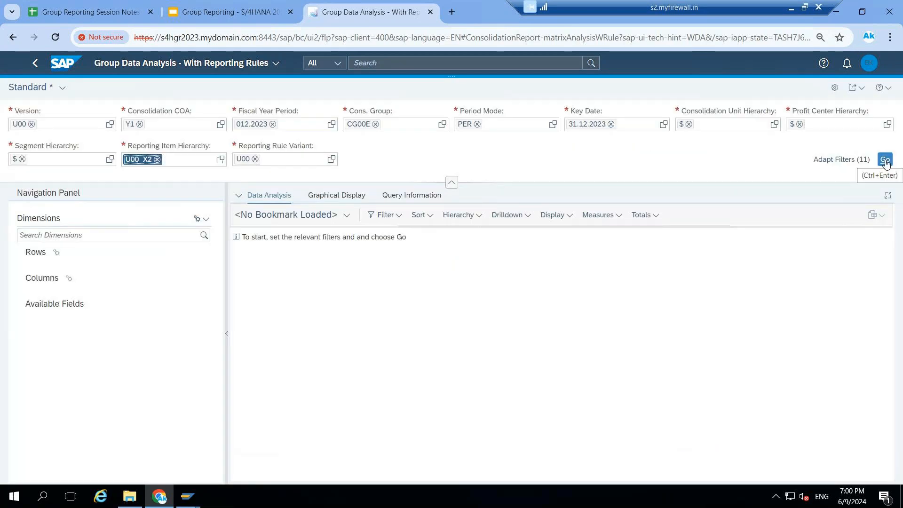
{"action": "left_click", "coordinate": [884, 160]}
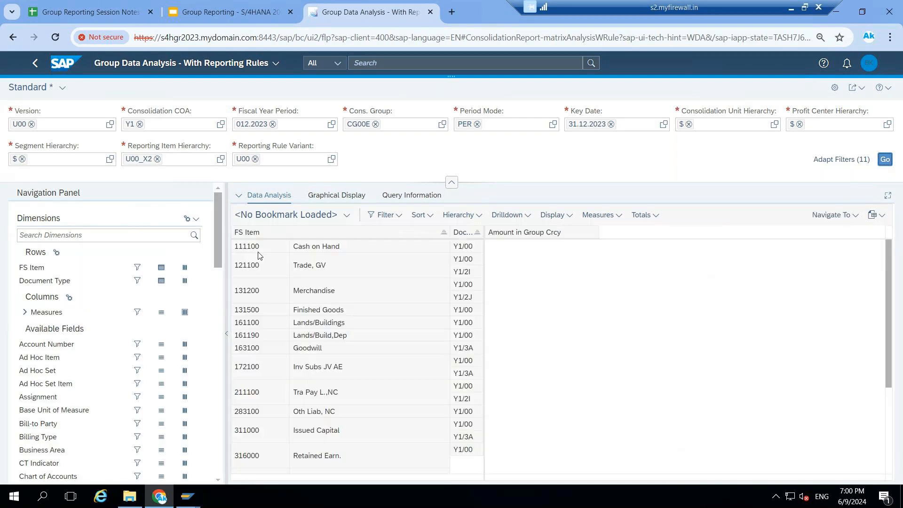
Enable deferred layout updates and remove FS Item and Document Type from the report rows
{"action": "left_click", "coordinate": [198, 220]}
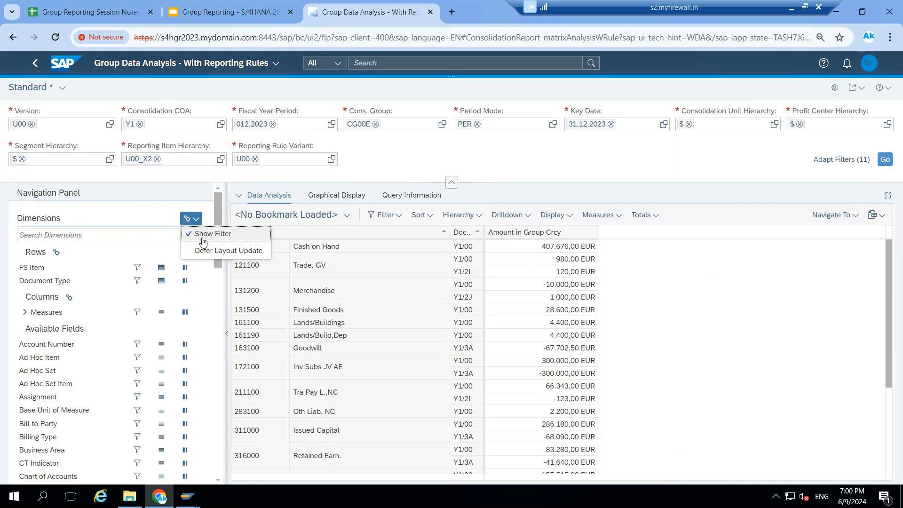
{"action": "left_click", "coordinate": [206, 251]}
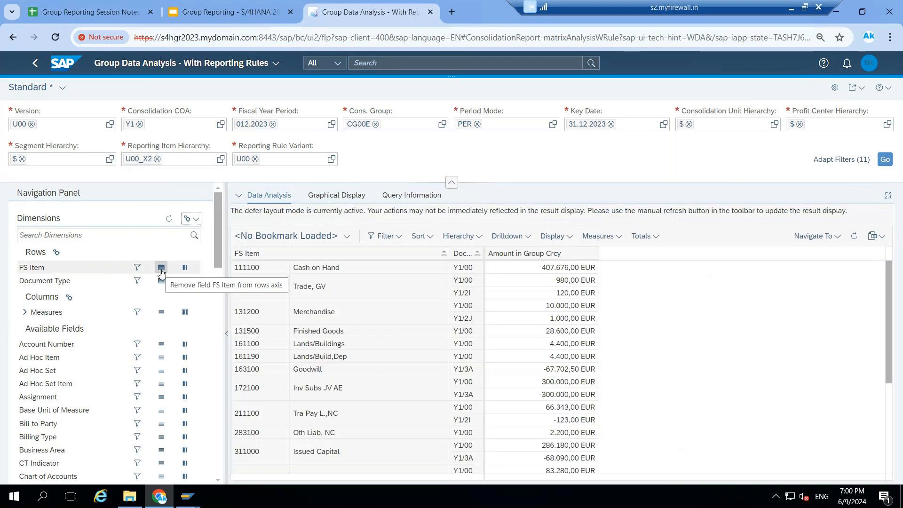
{"action": "left_click", "coordinate": [161, 267]}
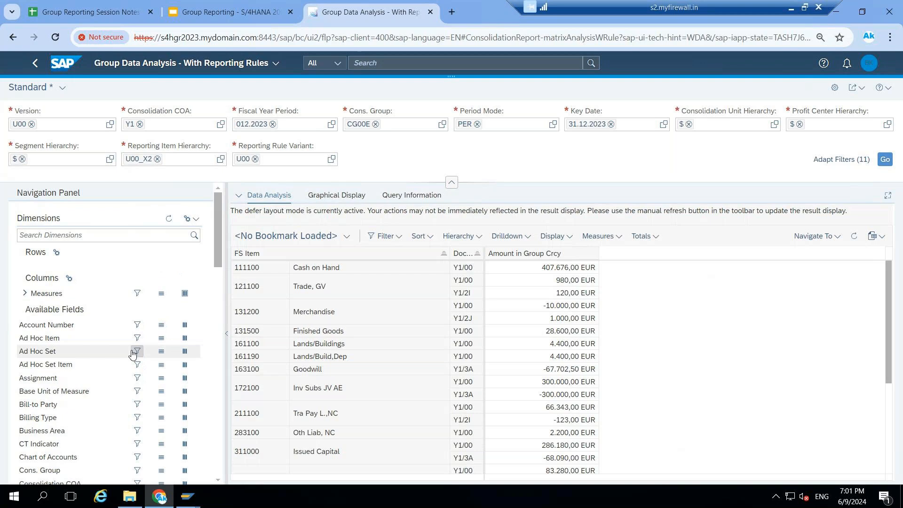
Add Reporting Item from the available fields to the report rows
{"action": "scroll", "coordinate": [132, 354], "scroll_direction": "down", "scroll_amount": 5}
{"action": "scroll", "coordinate": [132, 353], "scroll_direction": "down", "scroll_amount": 4}
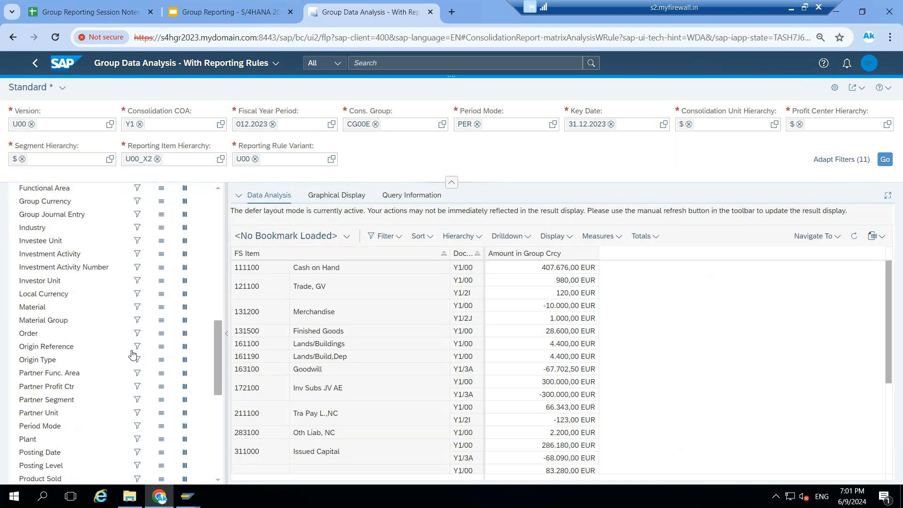
{"action": "scroll", "coordinate": [132, 353], "scroll_direction": "down", "scroll_amount": 4}
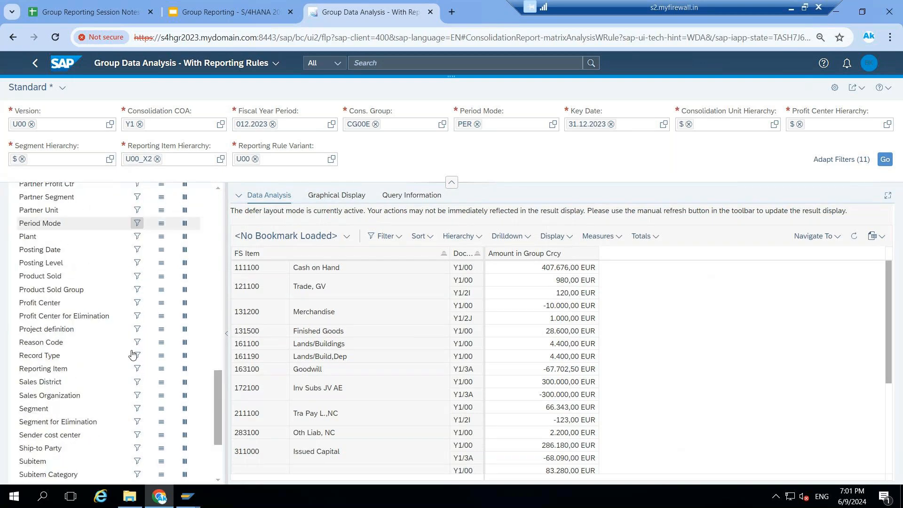
{"action": "scroll", "coordinate": [132, 353], "scroll_direction": "down", "scroll_amount": 1}
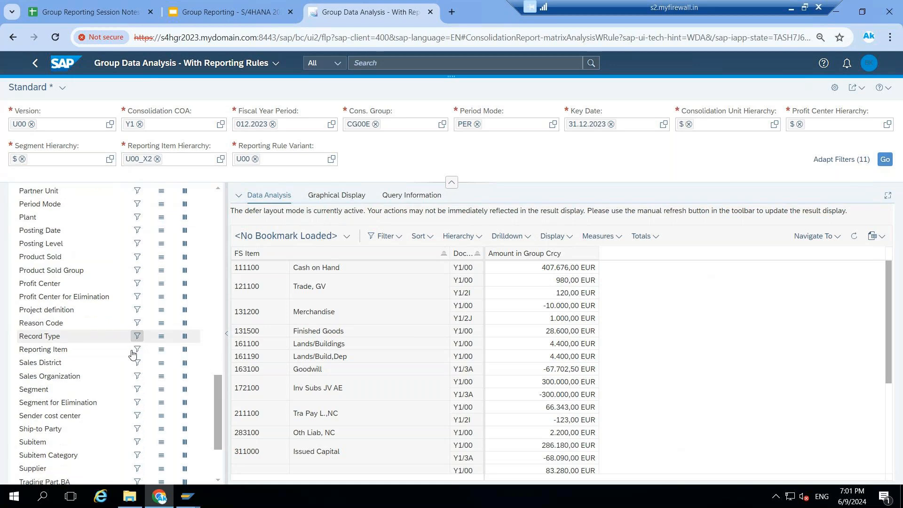
{"action": "scroll", "coordinate": [132, 354], "scroll_direction": "down", "scroll_amount": 2}
{"action": "scroll", "coordinate": [132, 354], "scroll_direction": "up", "scroll_amount": 2}
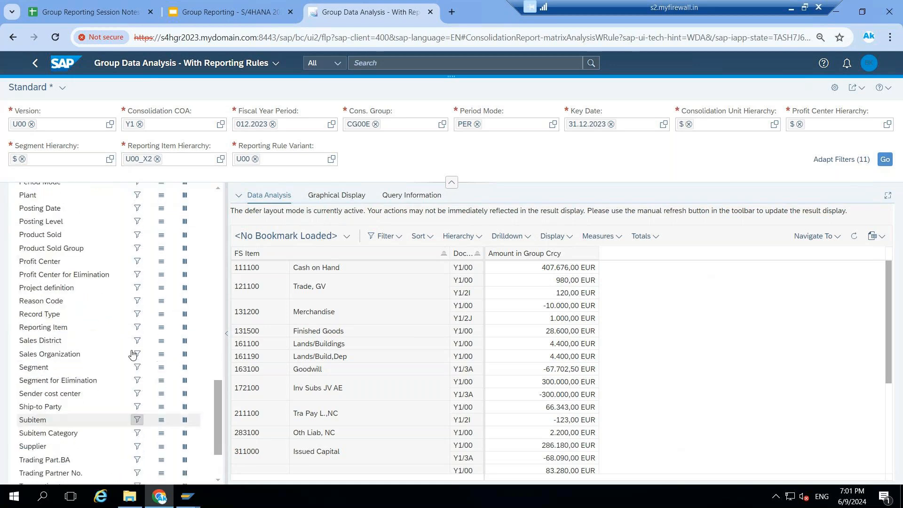
{"action": "scroll", "coordinate": [133, 353], "scroll_direction": "up", "scroll_amount": 1}
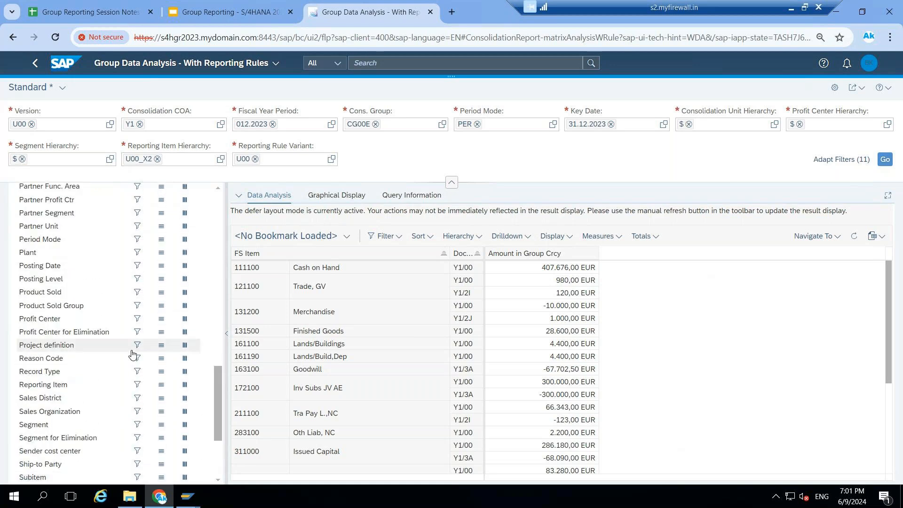
{"action": "left_click", "coordinate": [161, 386]}
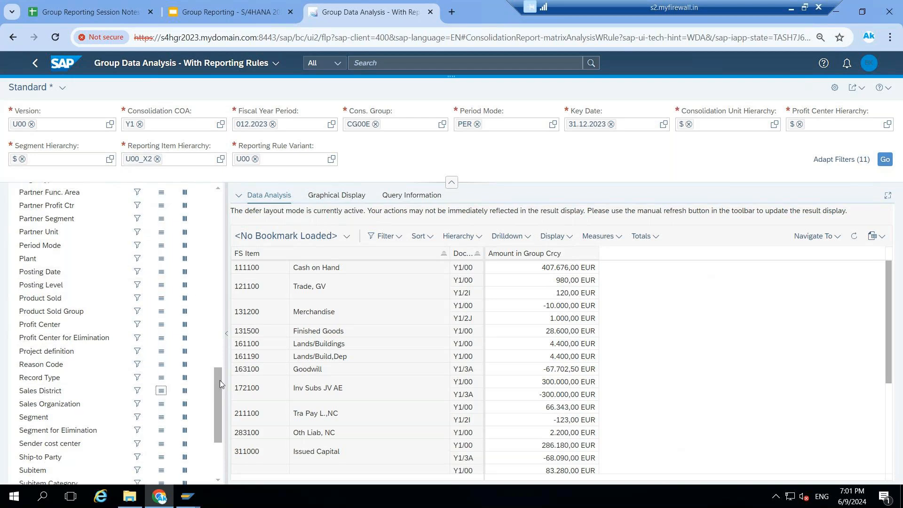
{"action": "left_click_drag", "start_coordinate": [215, 383], "coordinate": [212, 195]}
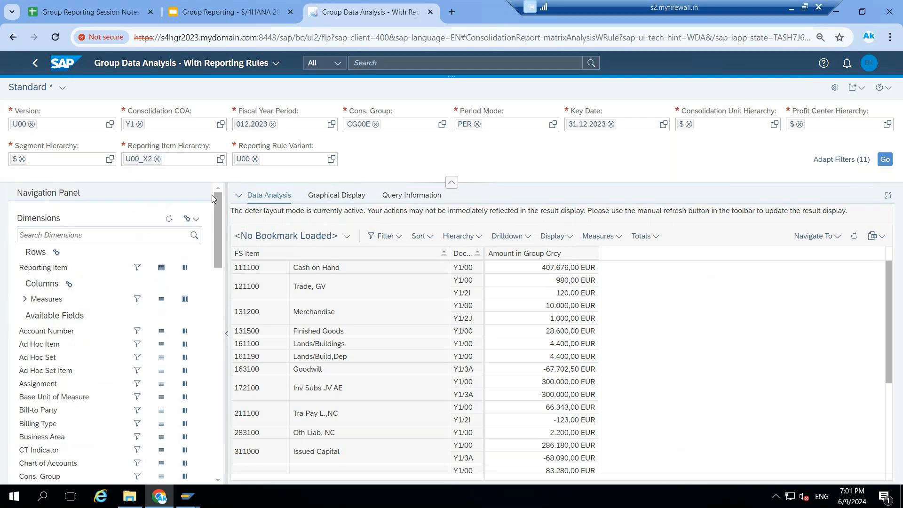
Disable deferred layout updates to refresh the cash flow report and expand the data analysis area to full size
{"action": "left_click", "coordinate": [191, 218]}
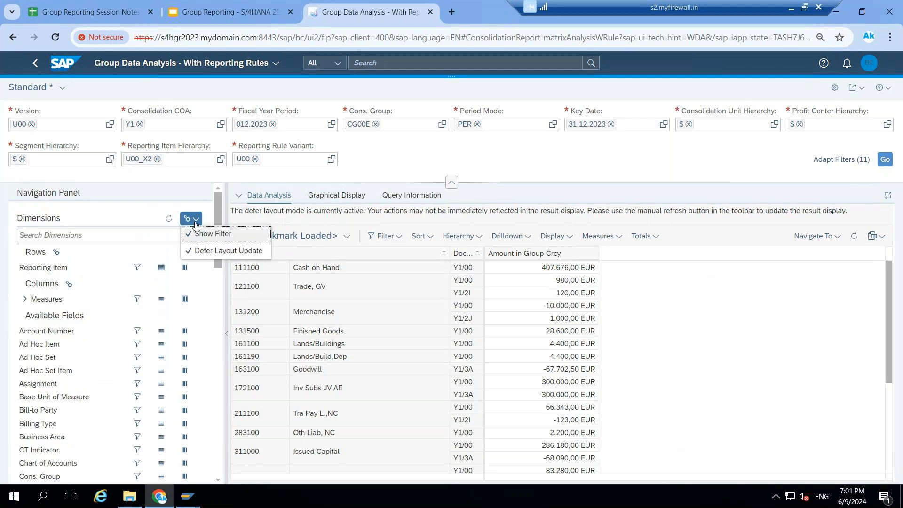
{"action": "left_click", "coordinate": [201, 252]}
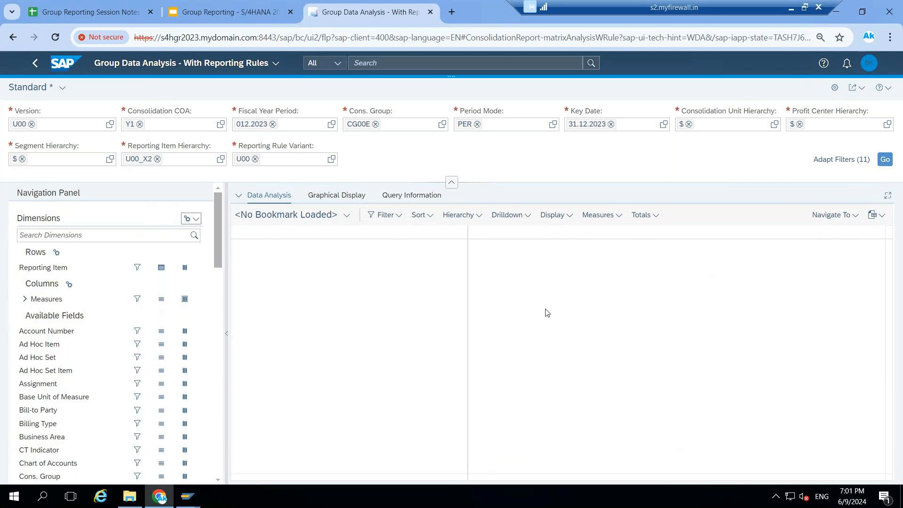
{"action": "left_click", "coordinate": [888, 196]}
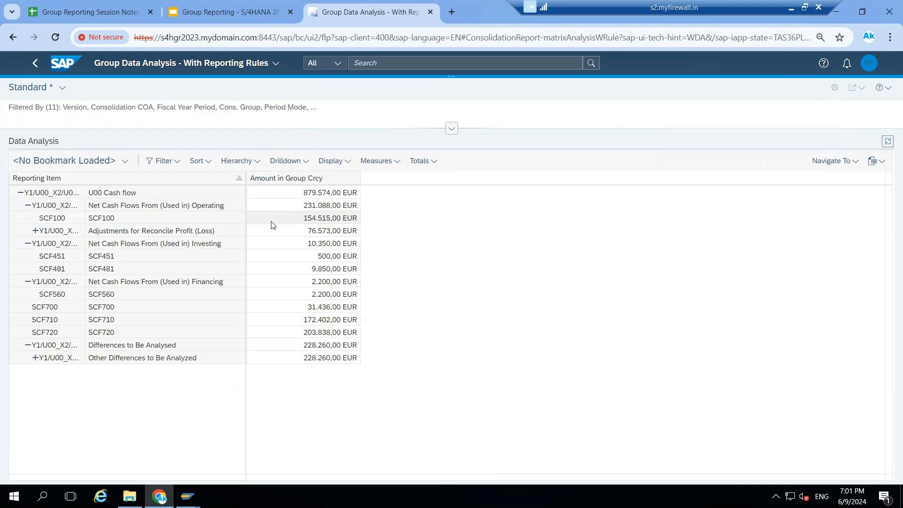
Switch to the Group Reporting - S/4HANA 2023 presentation in Google Slides and look through the slides before slide 37
{"action": "left_click", "coordinate": [186, 15]}
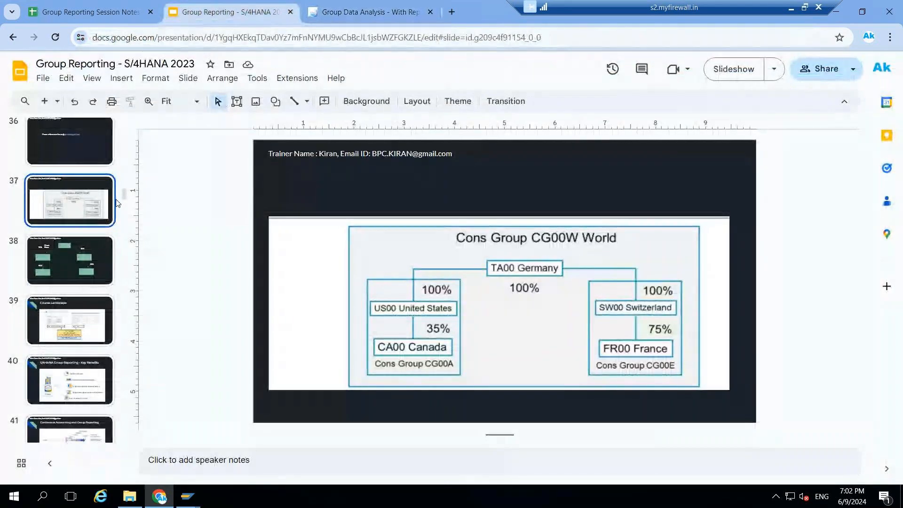
{"action": "scroll", "coordinate": [117, 203], "scroll_direction": "up", "scroll_amount": 4}
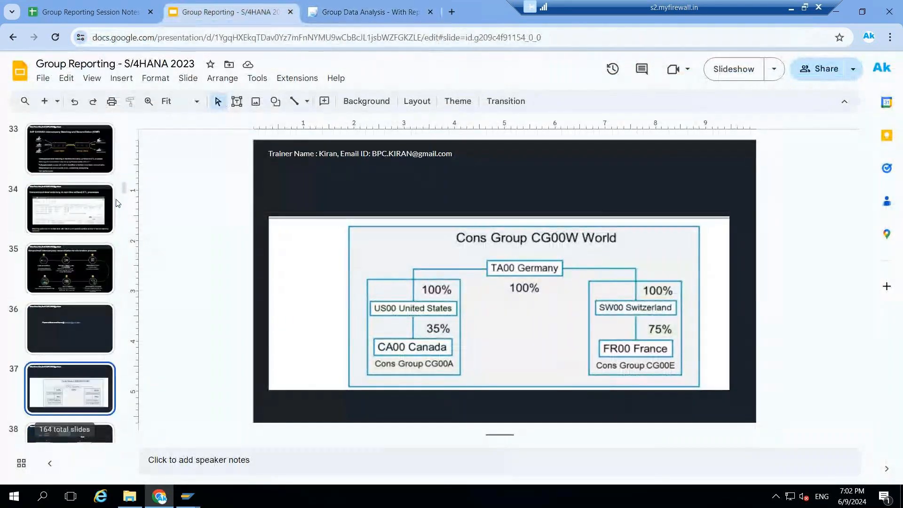